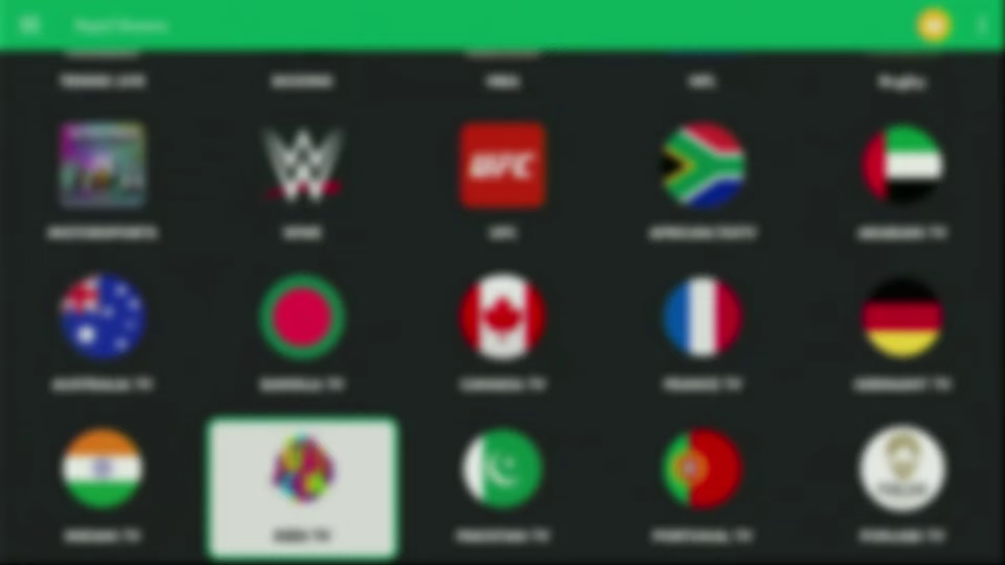
Step: Browse the Rapid Streams categories (Golf, Tennis Live, Bangla TV, WWE, Boxing, NBA, UFC) to reach South Africa
key("Up")
key("Up")
key("Up")
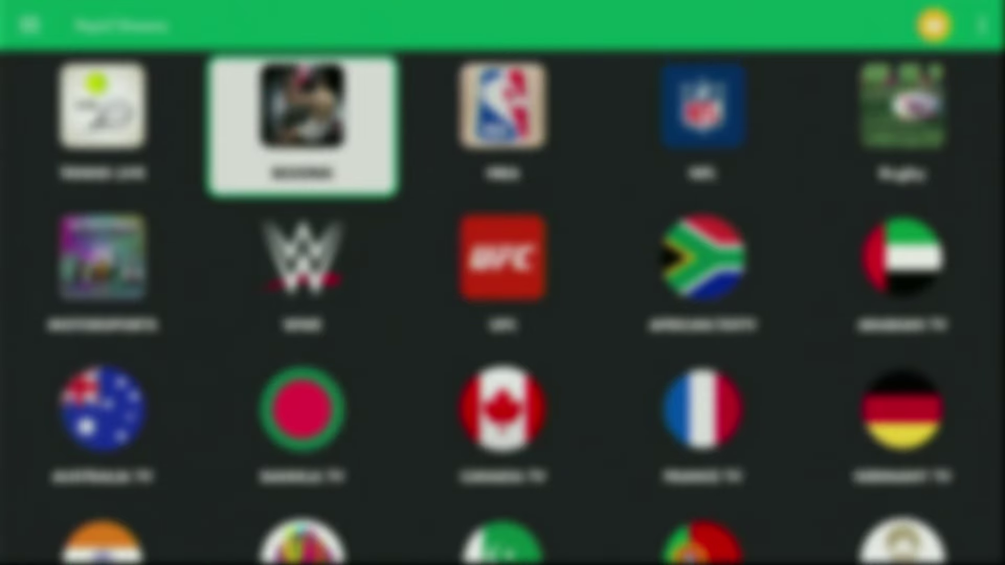
key("Up")
key("Up")
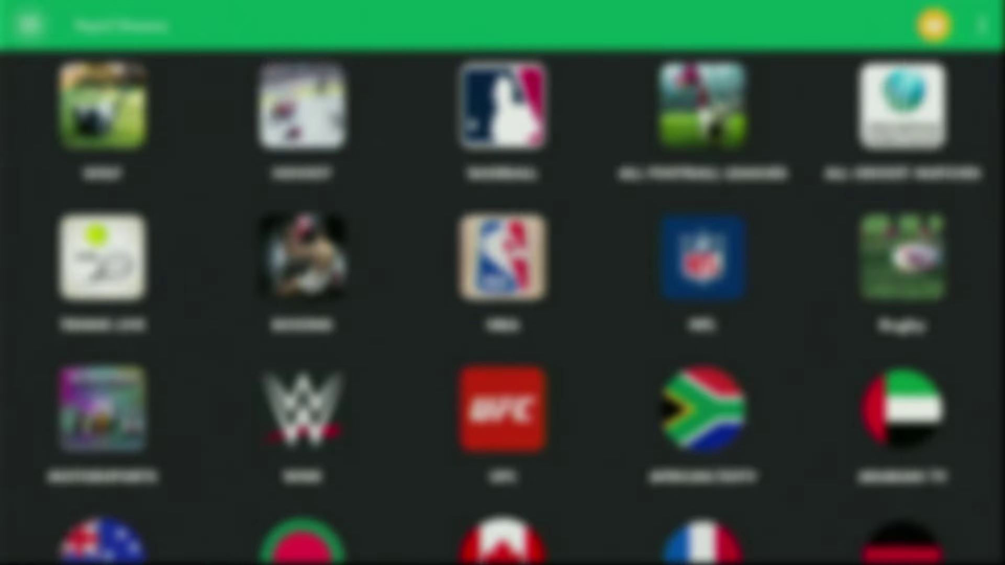
key("Down")
key("Down")
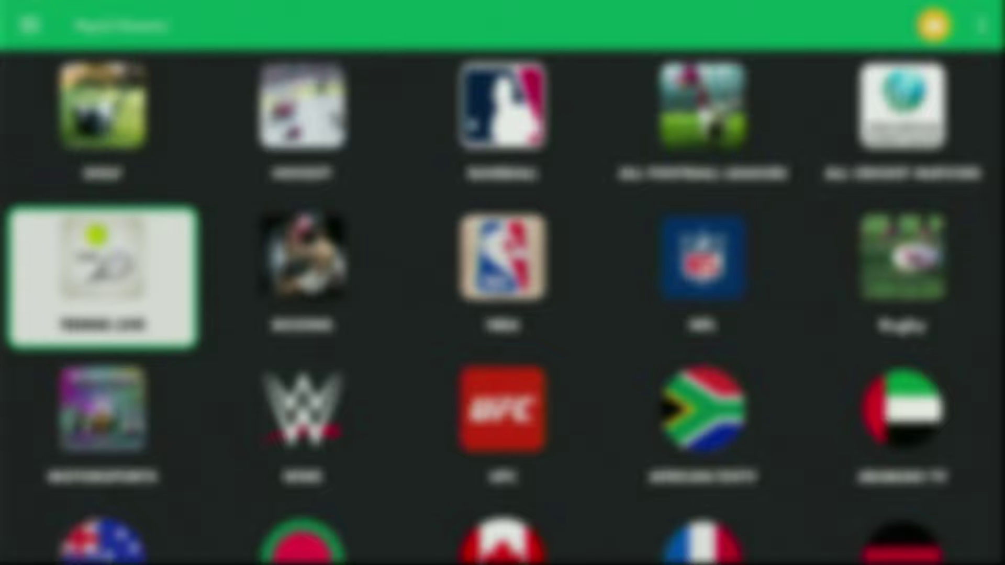
key("Down")
key("Down")
key("Down")
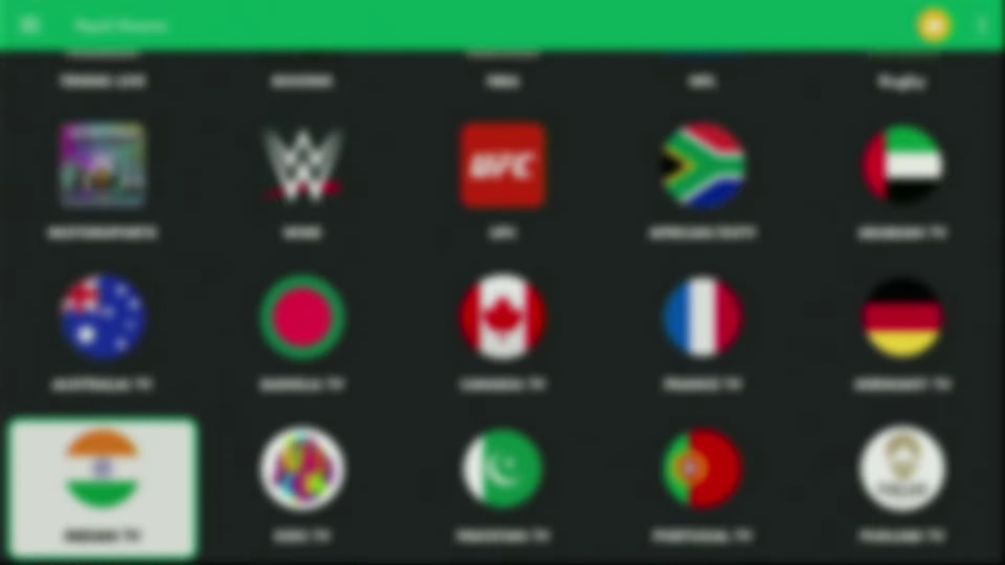
key("Down")
key("Down")
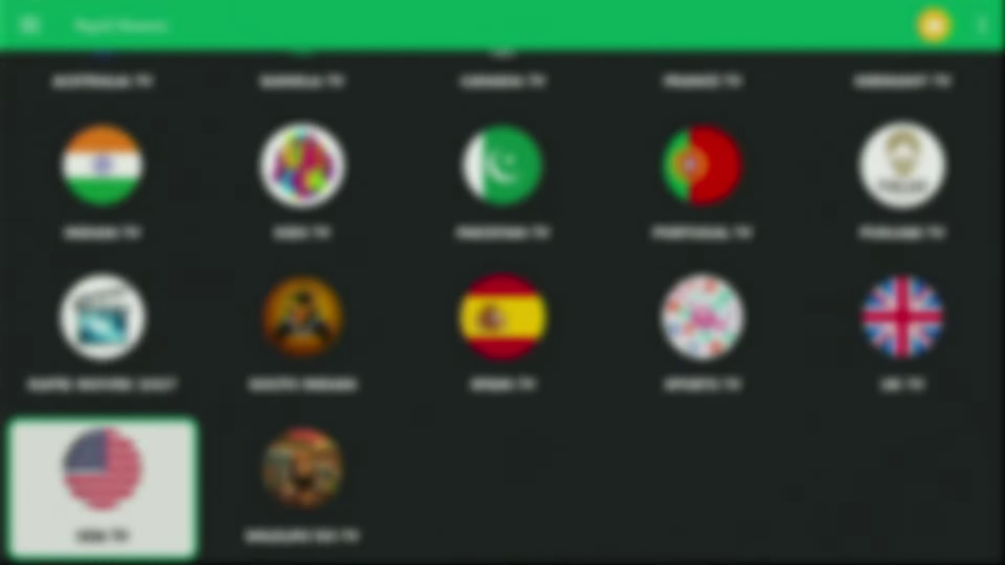
key("Right")
key("Up")
key("Up")
key("Up")
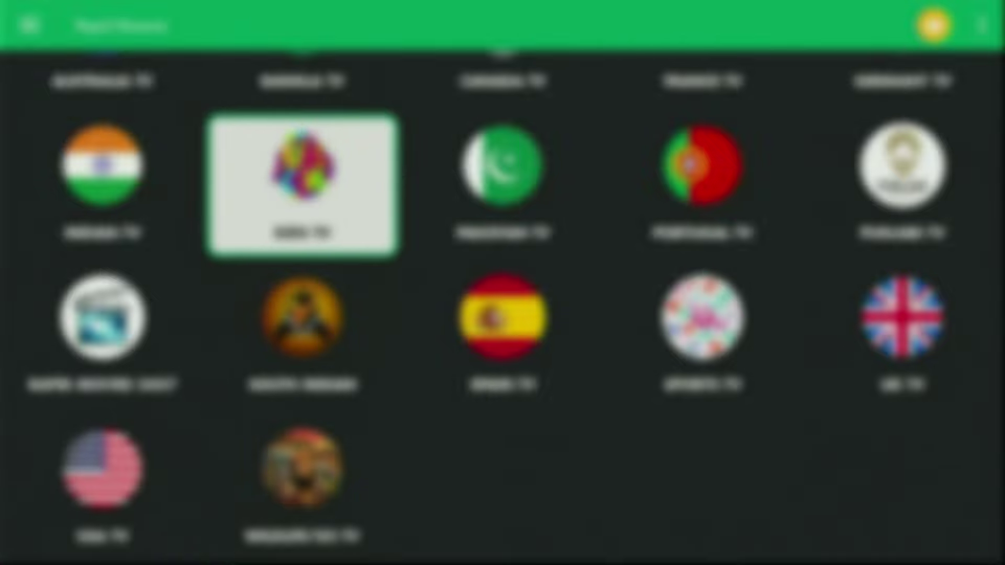
key("Up")
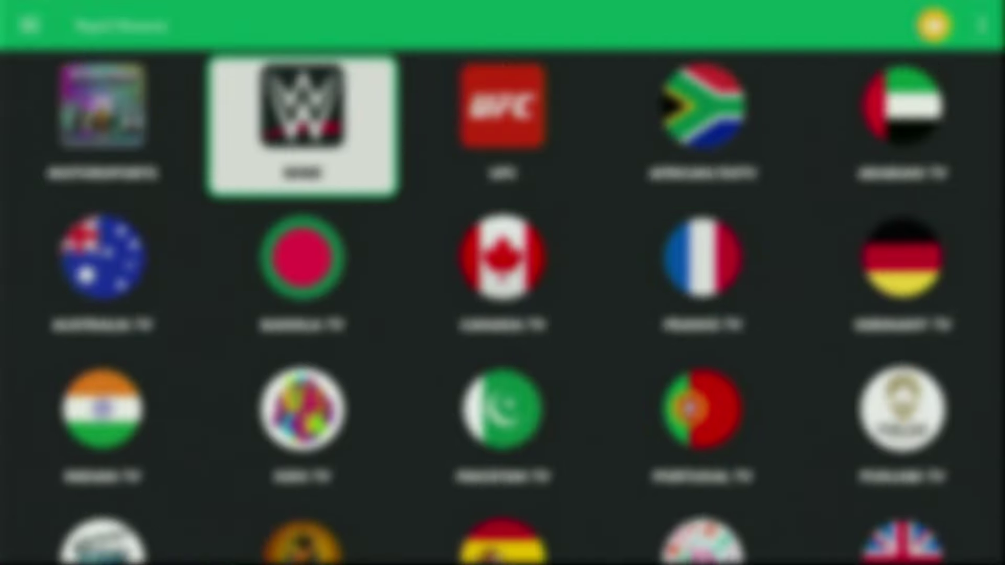
key("Up")
key("Right")
key("Down")
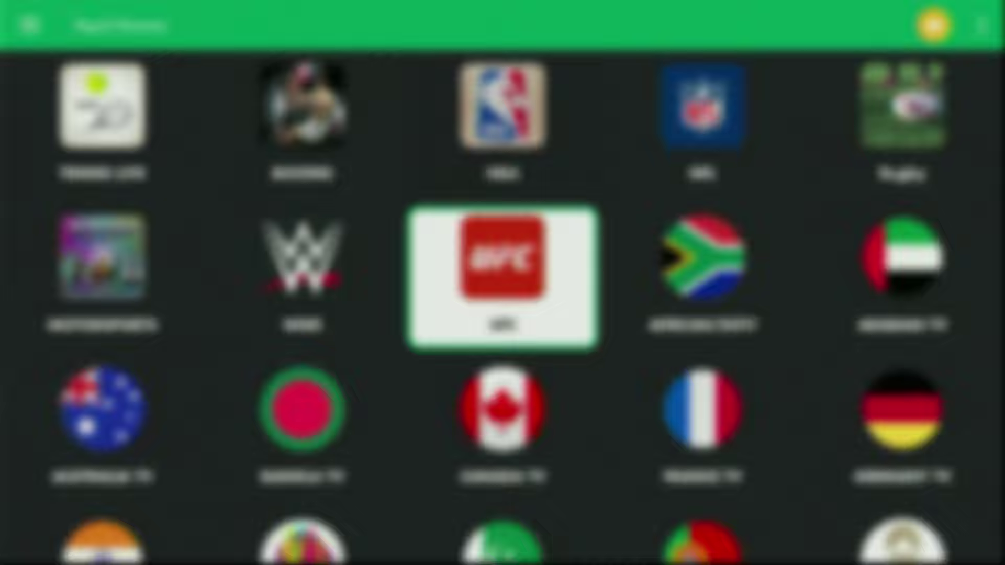
key("Right")
Step: Open the South Africa category, then search Find for 'Do' to bring up the Downloader app
key("Return")
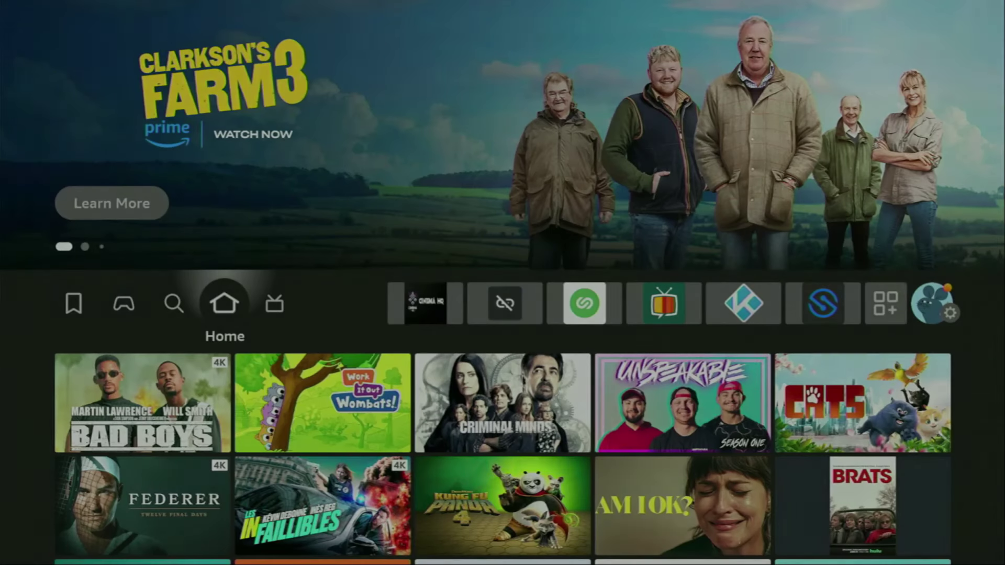
key("Left")
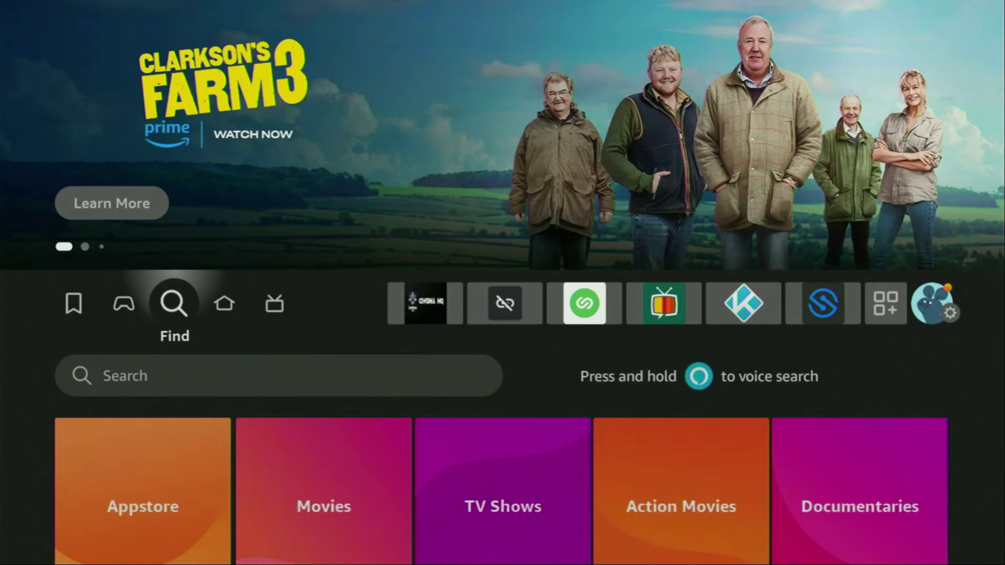
key("Down")
key("Return")
key("Right")
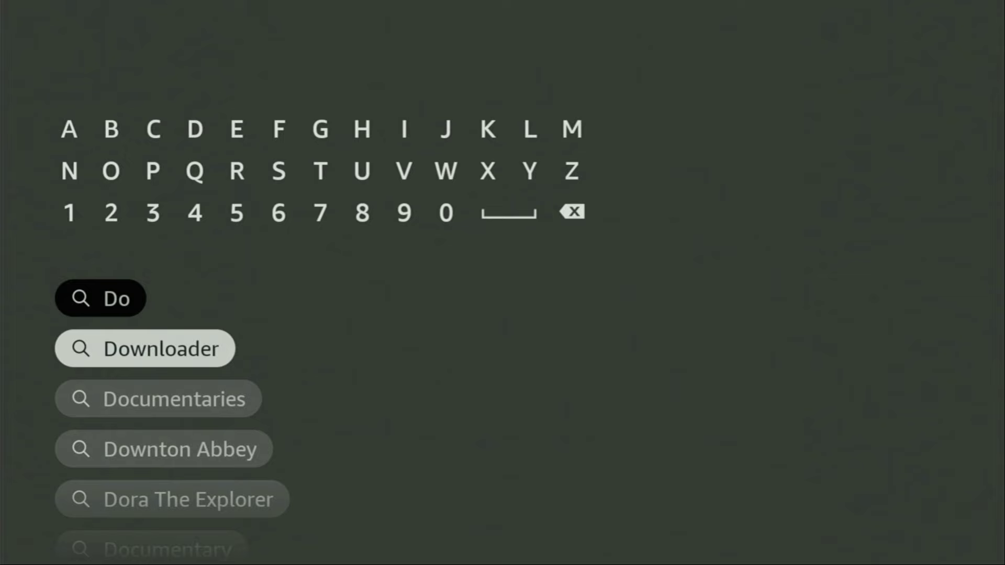
key("Return")
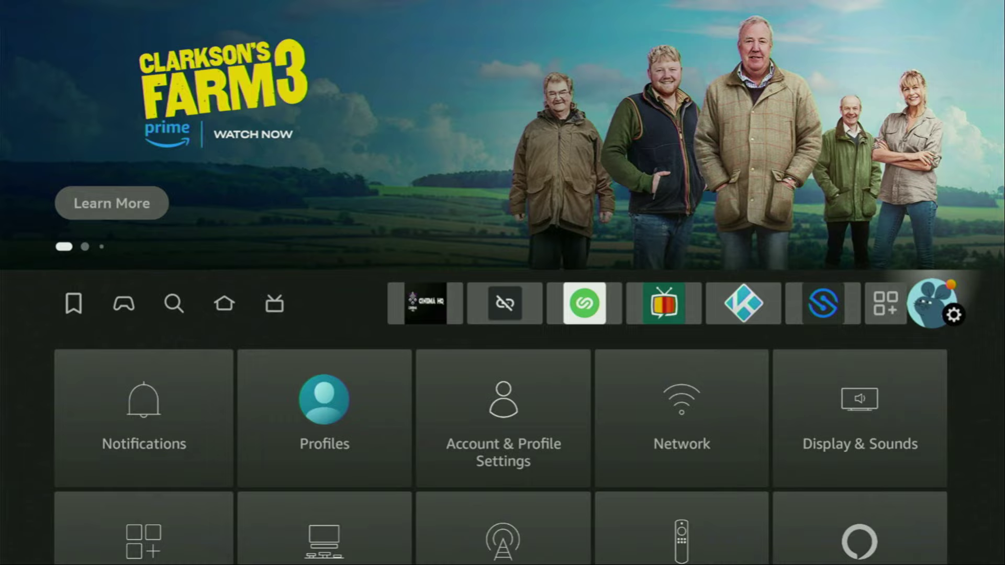
Step: Open the My Fire TV settings page
key("Down")
key("Down")
key("Right")
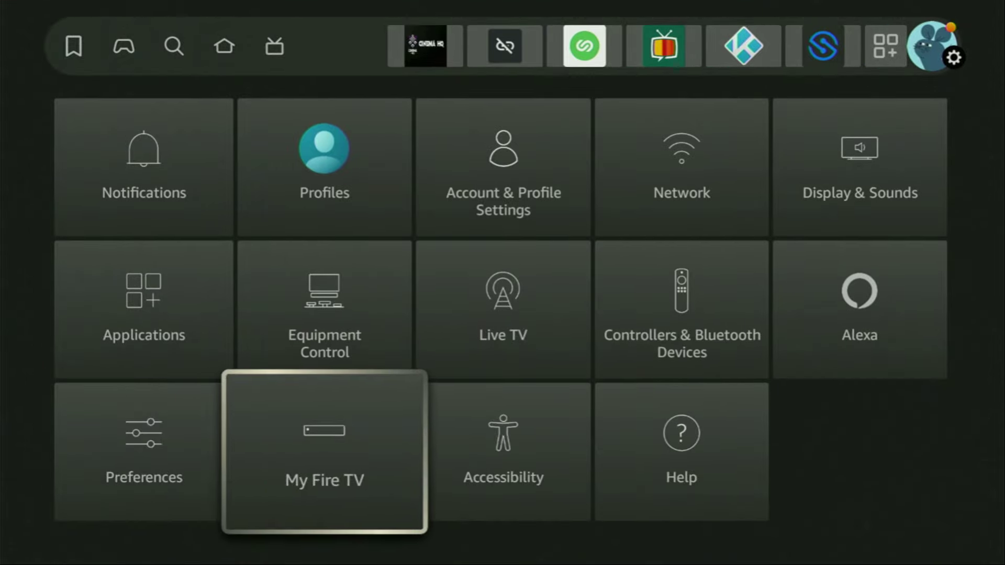
key("Return")
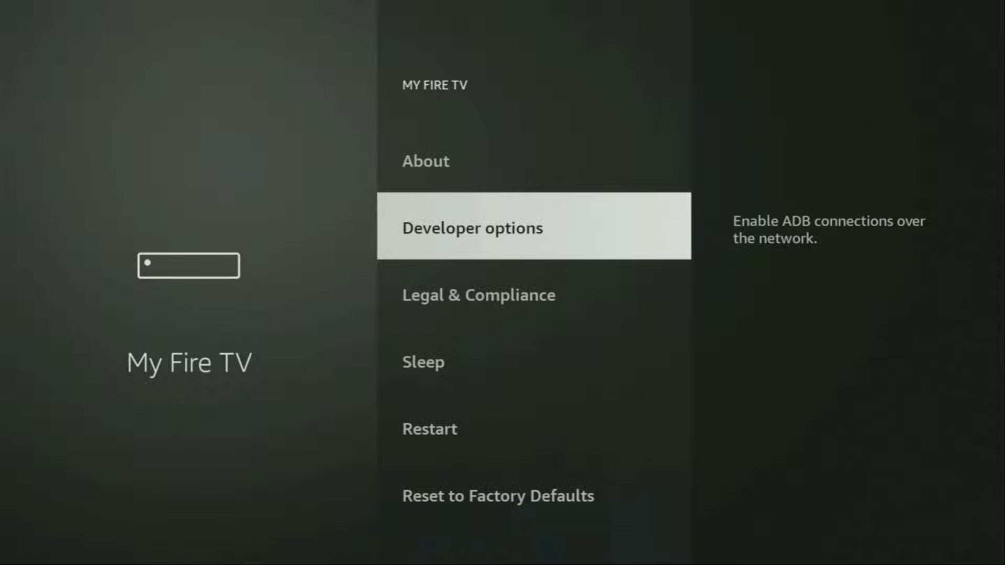
Step: Repeatedly select the device name under About, then go back to Developer options
key("Up")
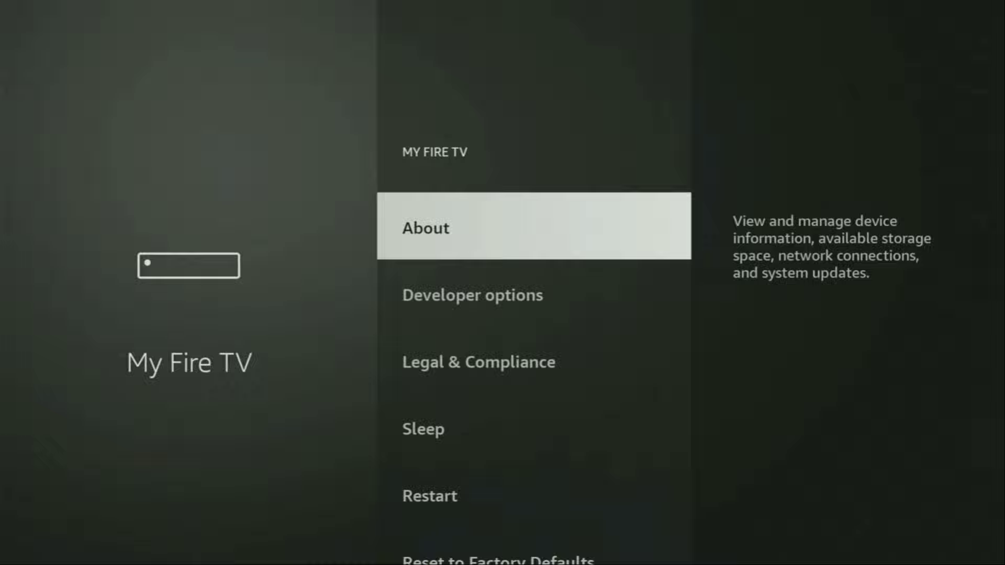
key("Return")
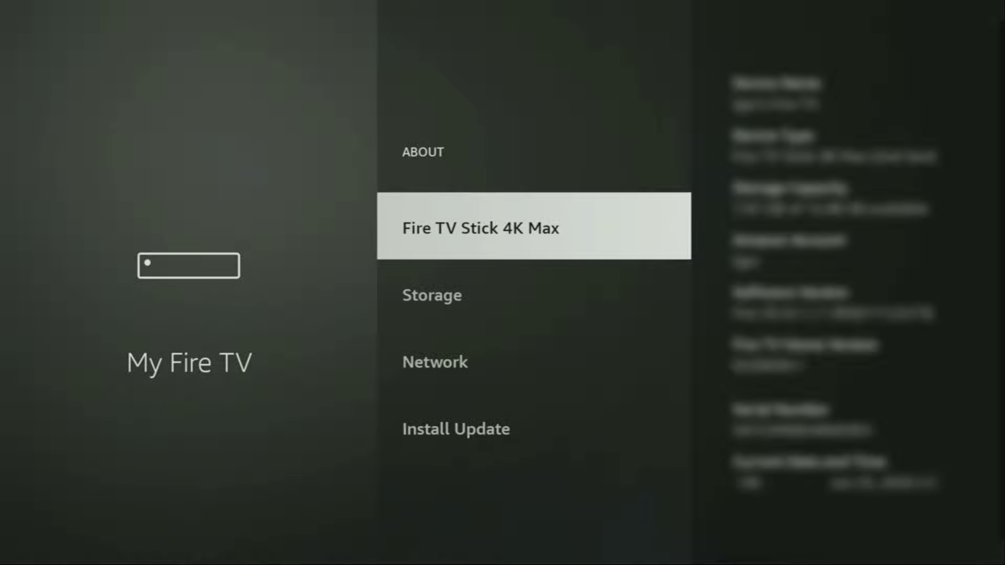
key("Return")
key("Return")
key("Return")
key("Return")
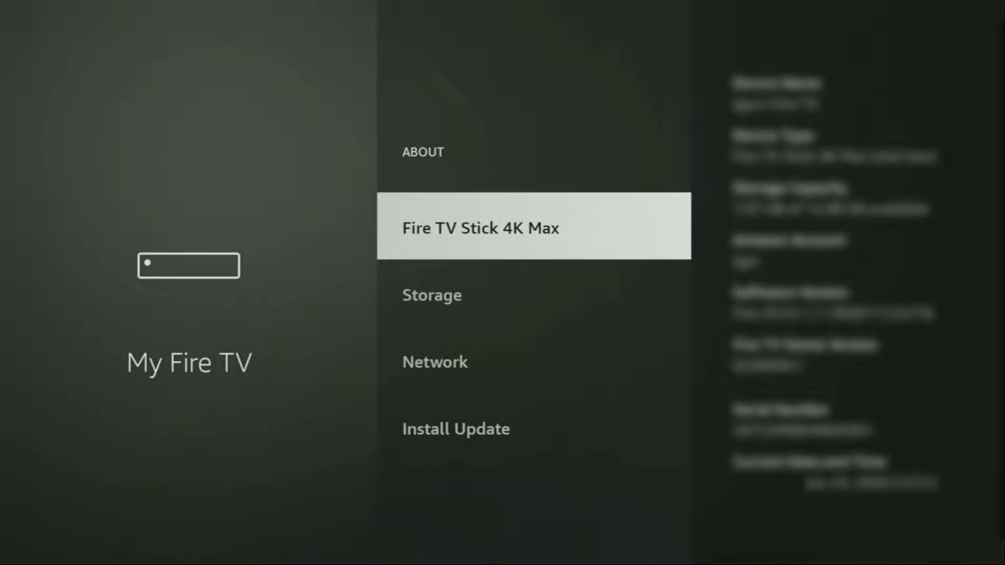
key("Escape")
key("Down")
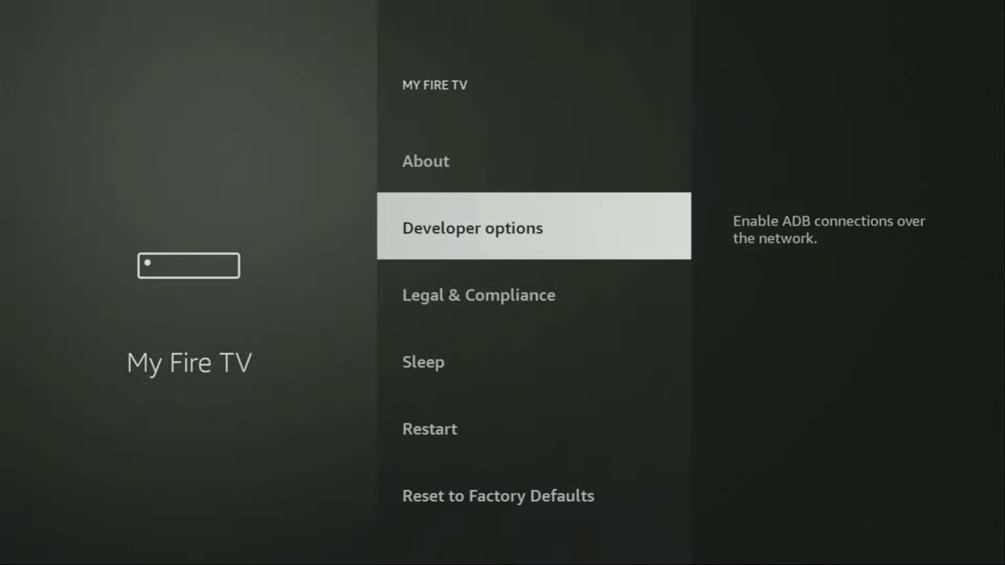
Step: Turn ADB debugging back on and switch Downloader ON under Install unknown apps
key("Return")
key("Return")
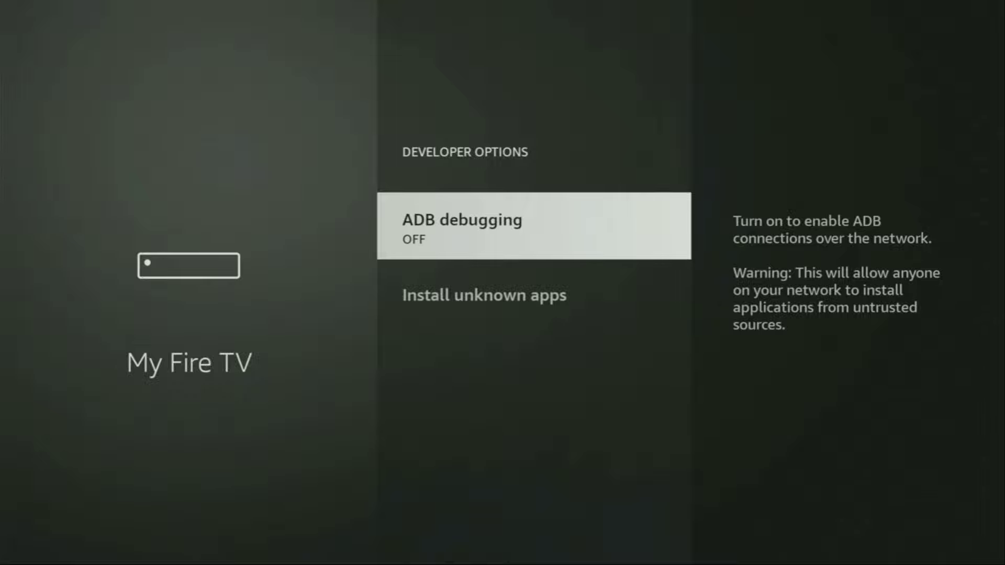
key("Return")
key("Down")
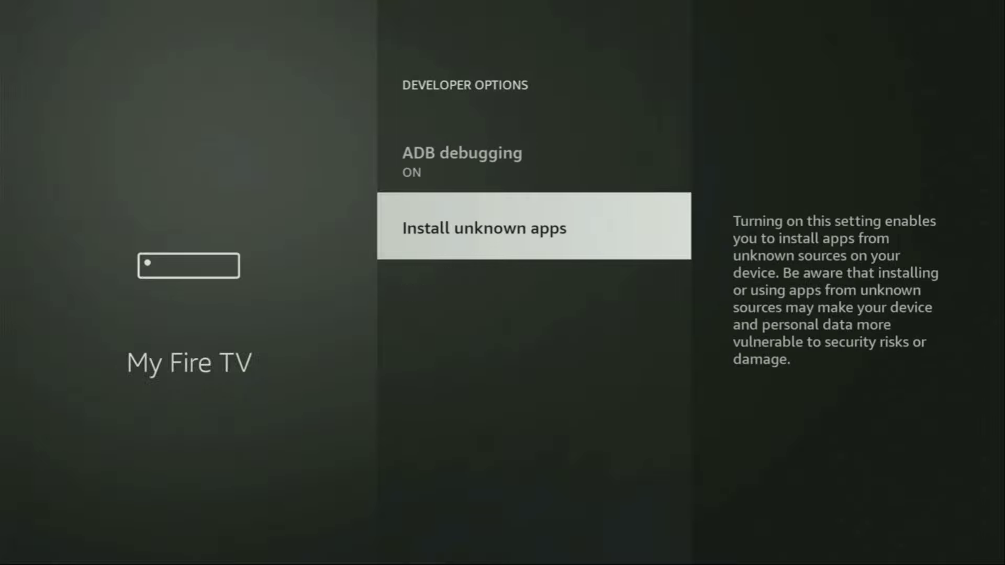
key("Return")
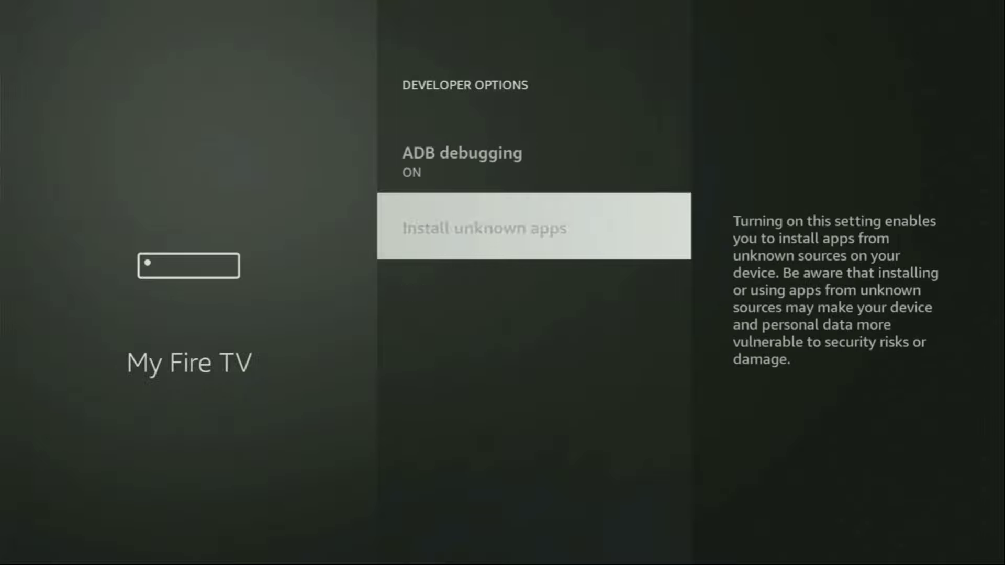
key("Down")
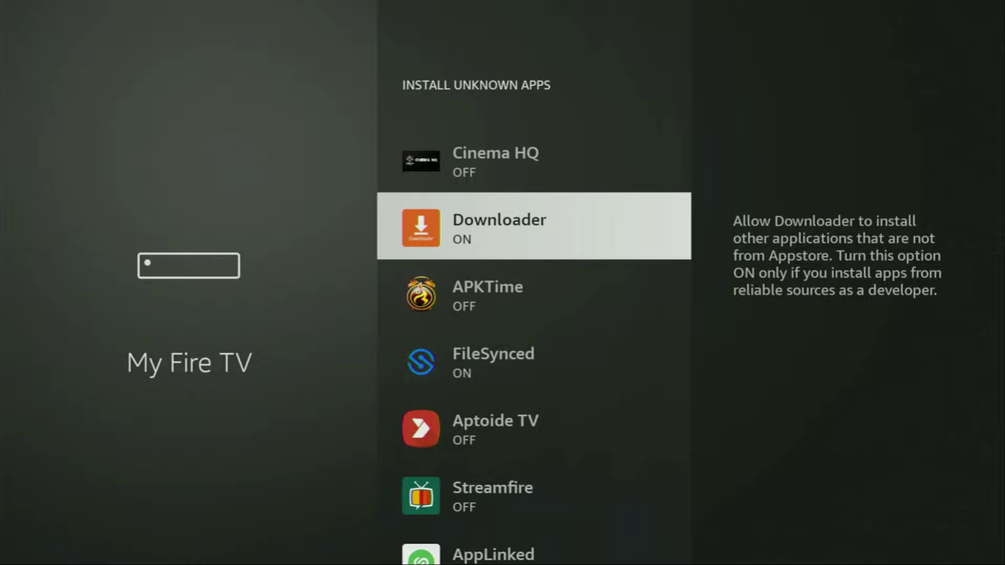
key("Return")
Step: Return to the home screen and move across to the NordVPN app
key("Home")
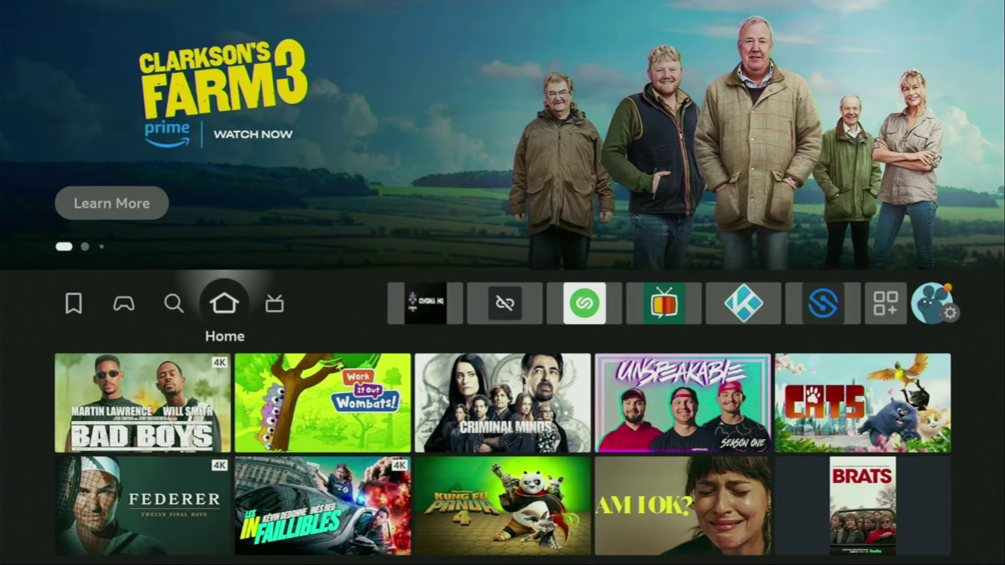
key("Right")
key("Right")
key("Right")
key("Right")
key("Right")
key("Right")
key("Right")
key("Right")
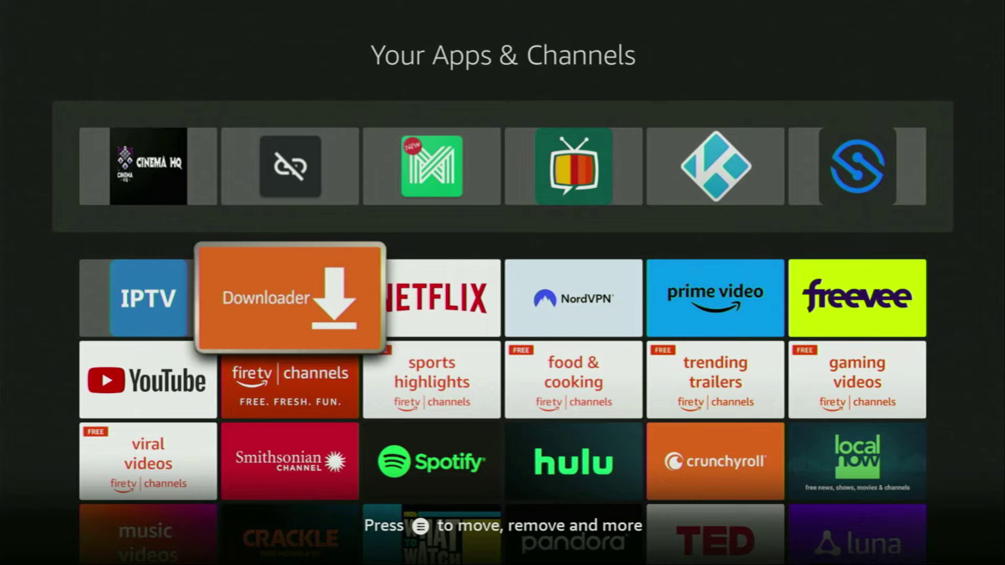
key("Right")
key("Right")
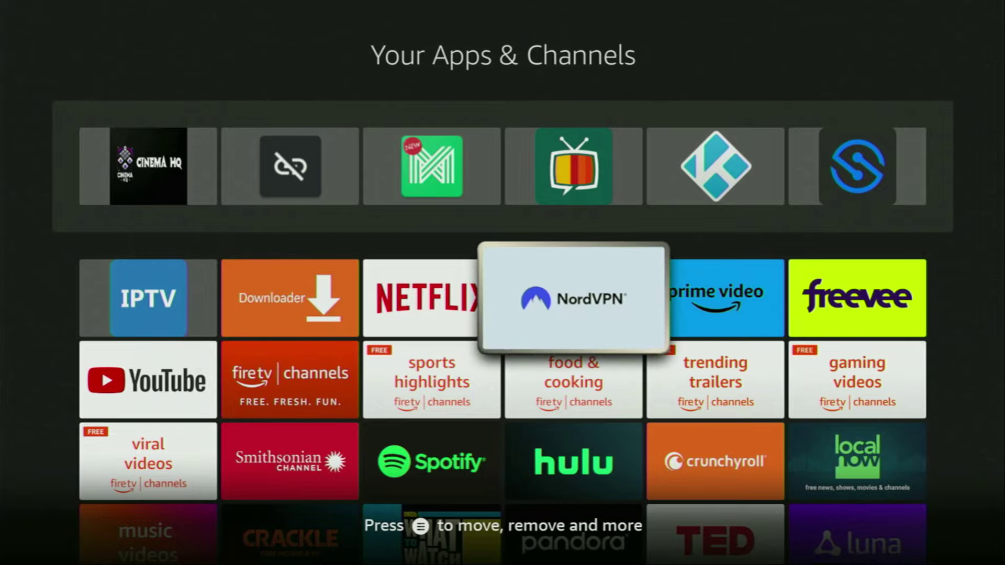
Step: Launch NordVPN and move up the Countries list from the G row through D-F
key("Return")
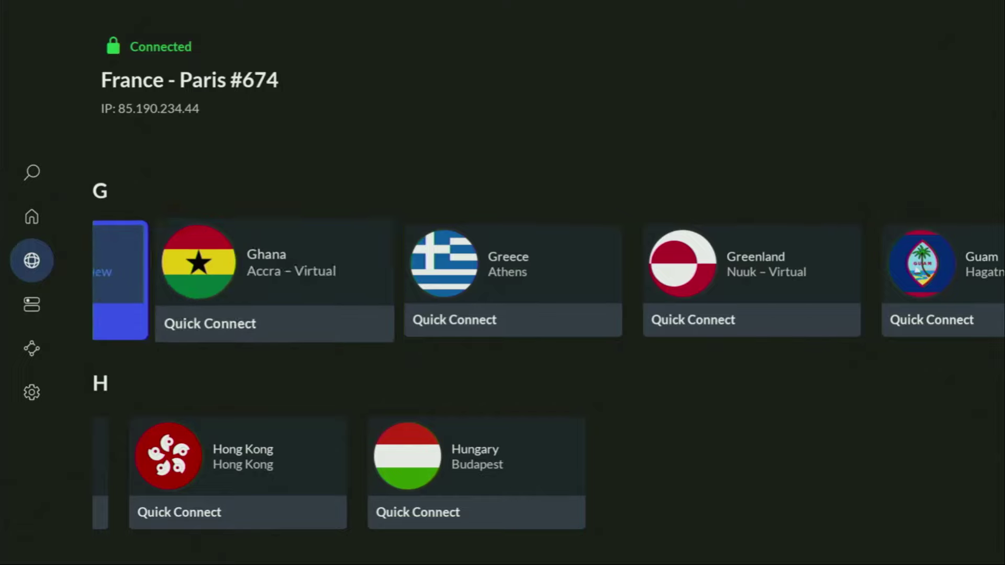
key("Left")
key("Left")
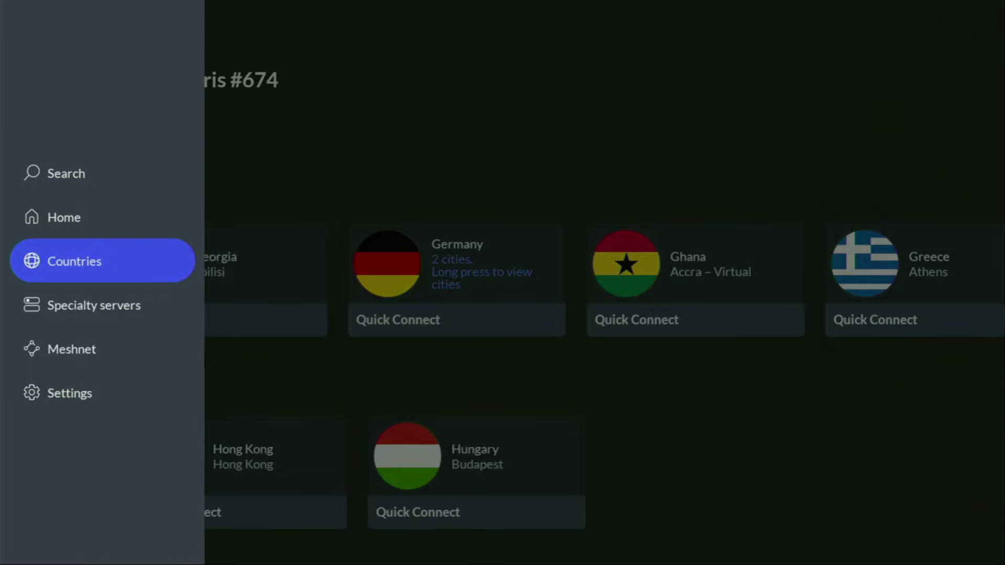
key("Right")
key("Up")
key("Left")
key("Left")
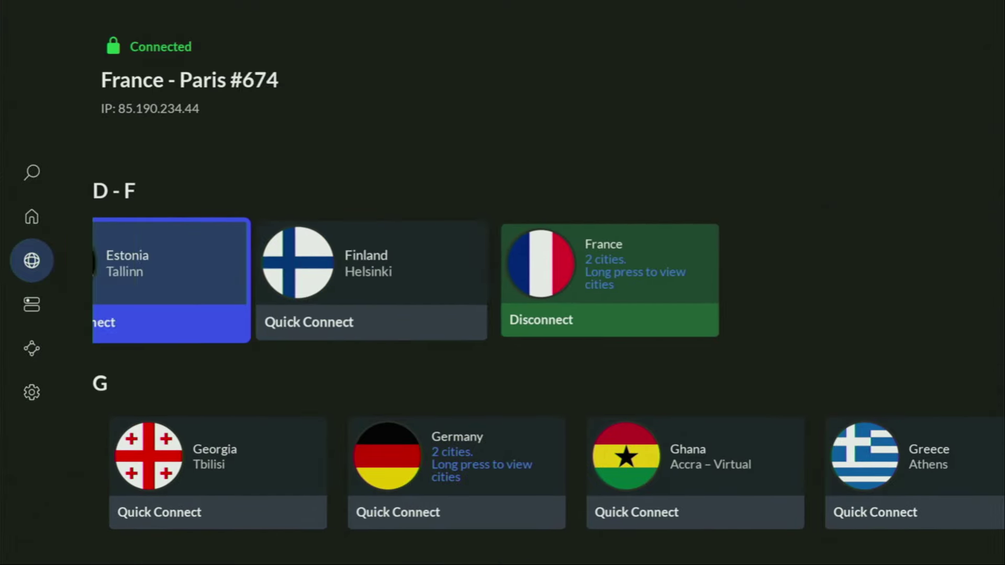
key("Left")
key("Left")
key("Left")
key("Left")
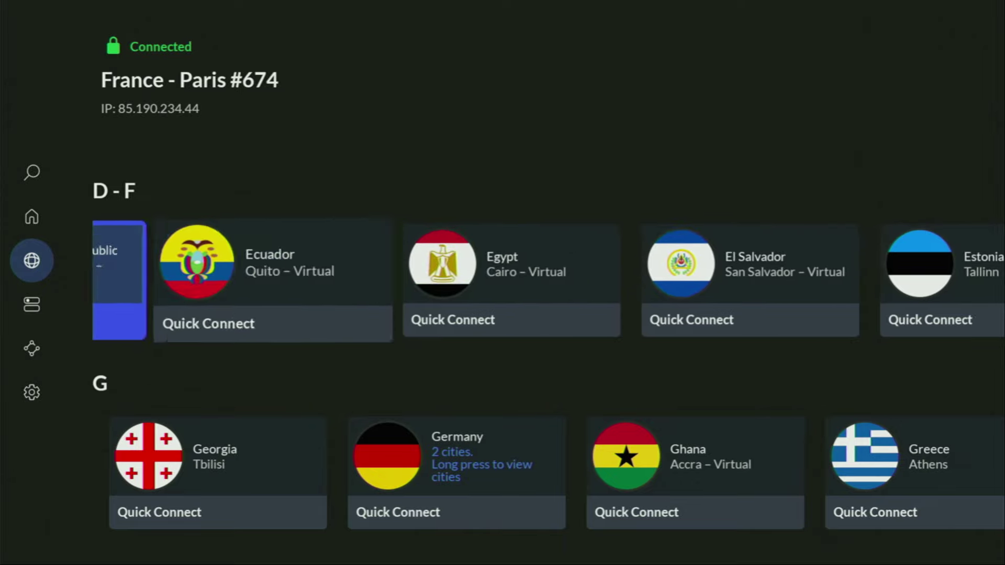
key("Up")
key("Left")
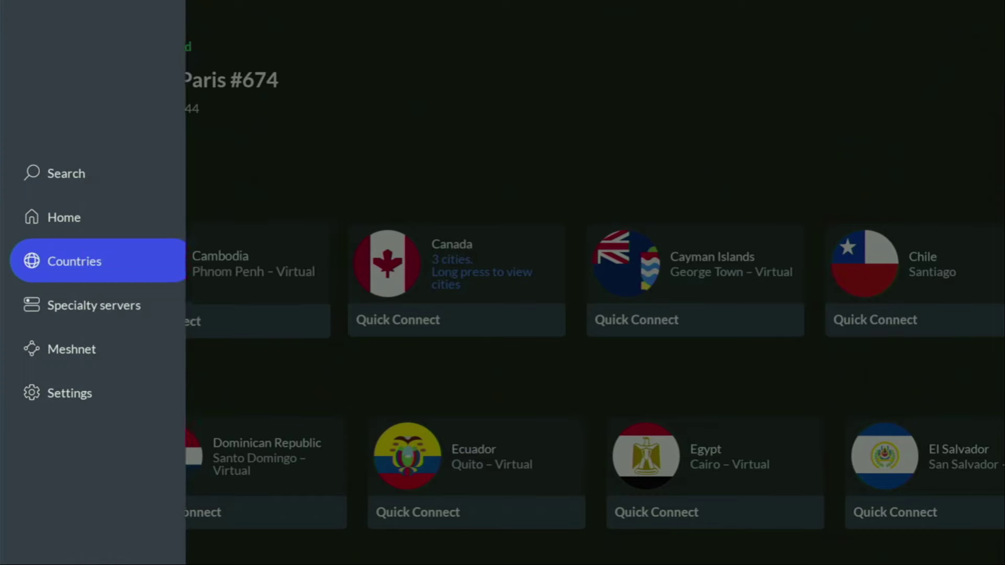
Step: Move through the C, B and A rows to Australia and connect to Australia - Perth #670
key("Right")
key("Right")
key("Right")
key("Right")
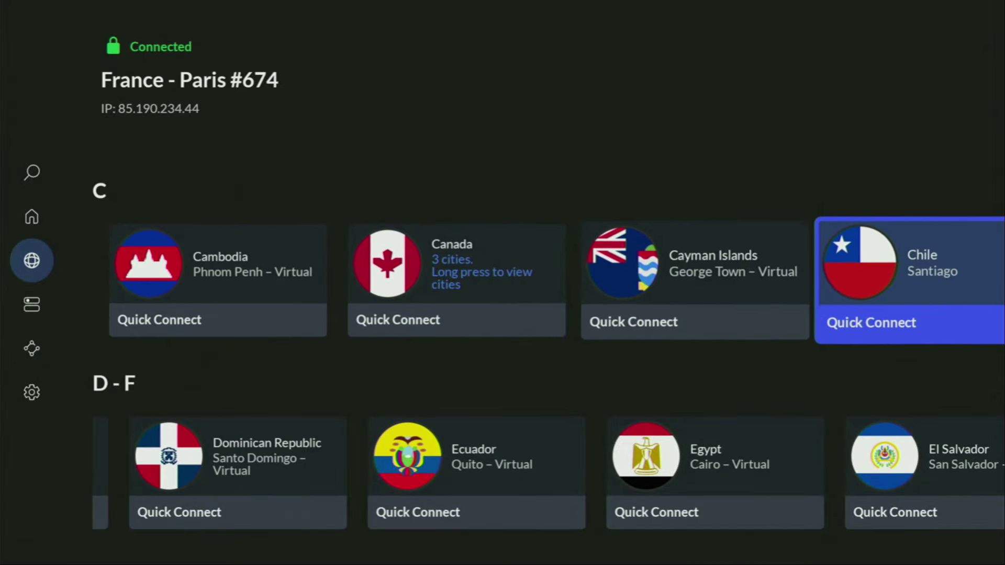
key("Up")
key("Right")
key("Right")
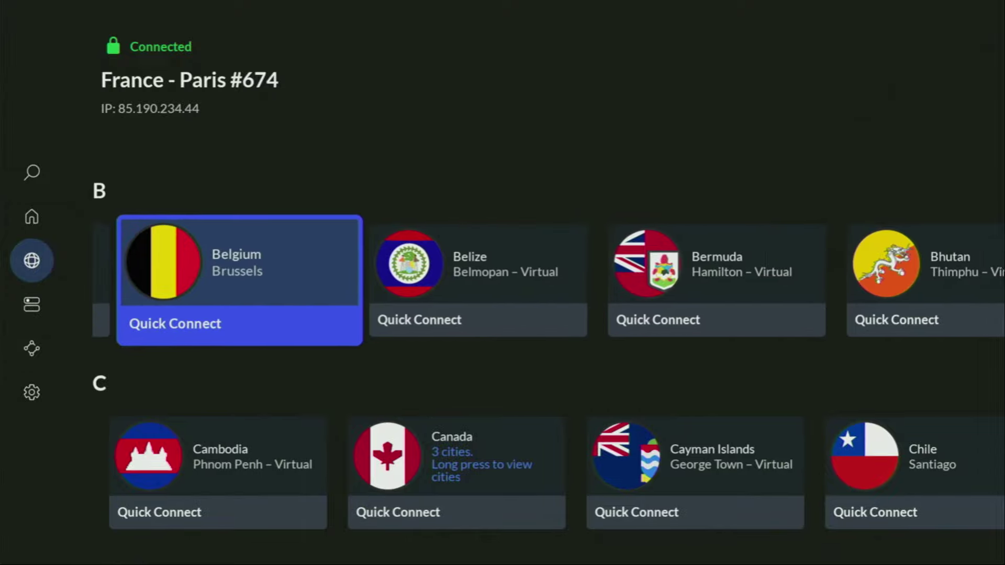
key("Right")
key("Up")
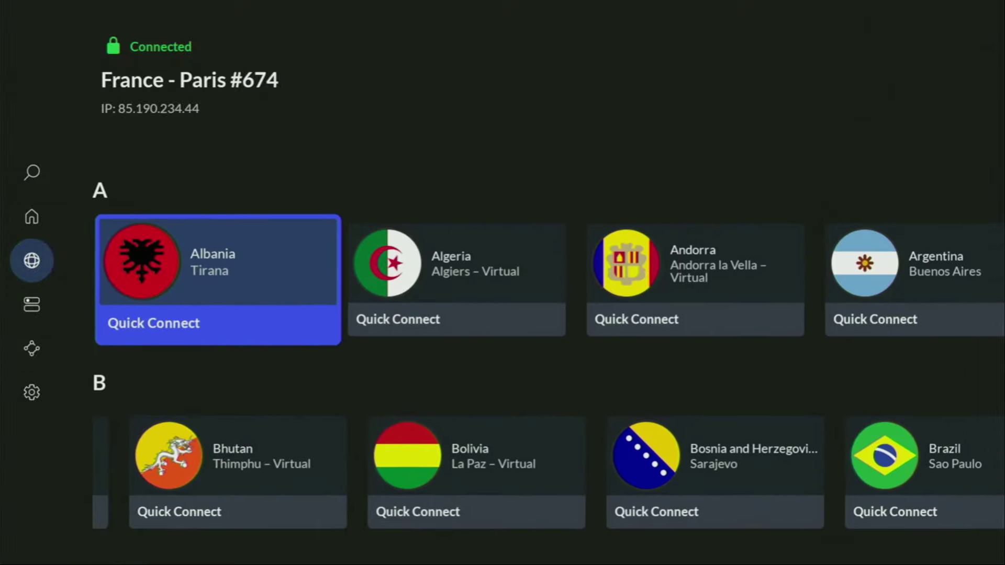
key("Right")
key("Right")
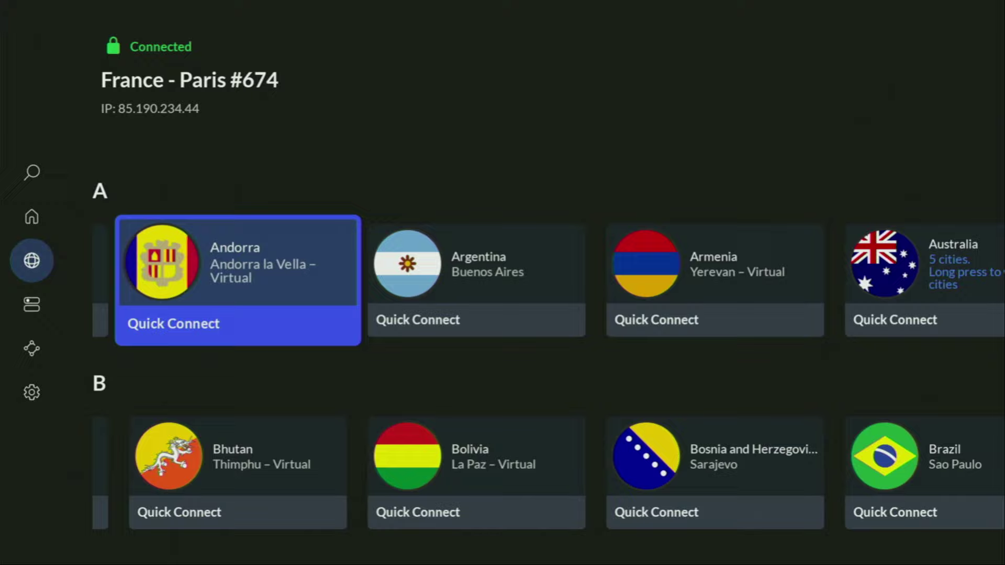
key("Right")
key("Right")
key("Right")
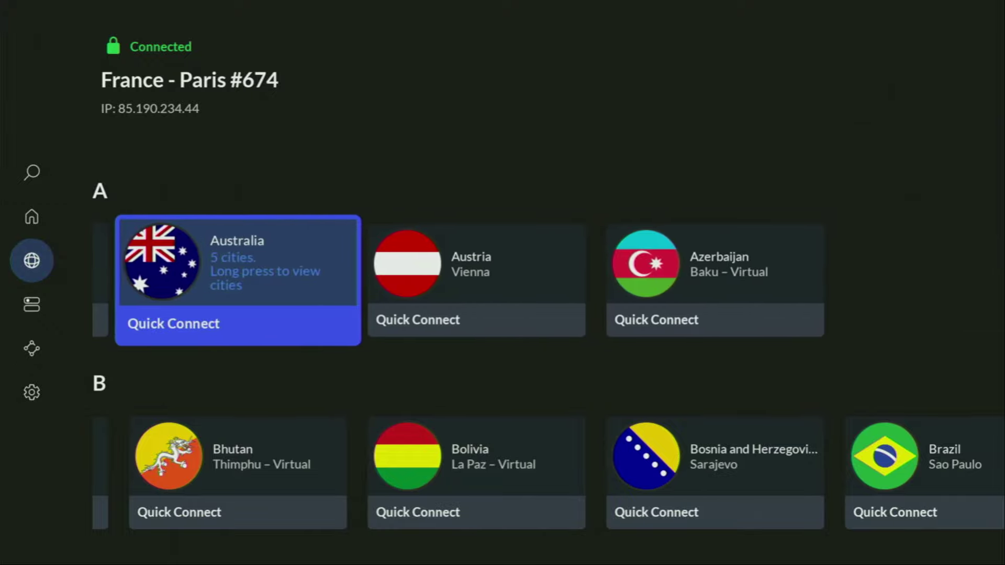
key("Return")
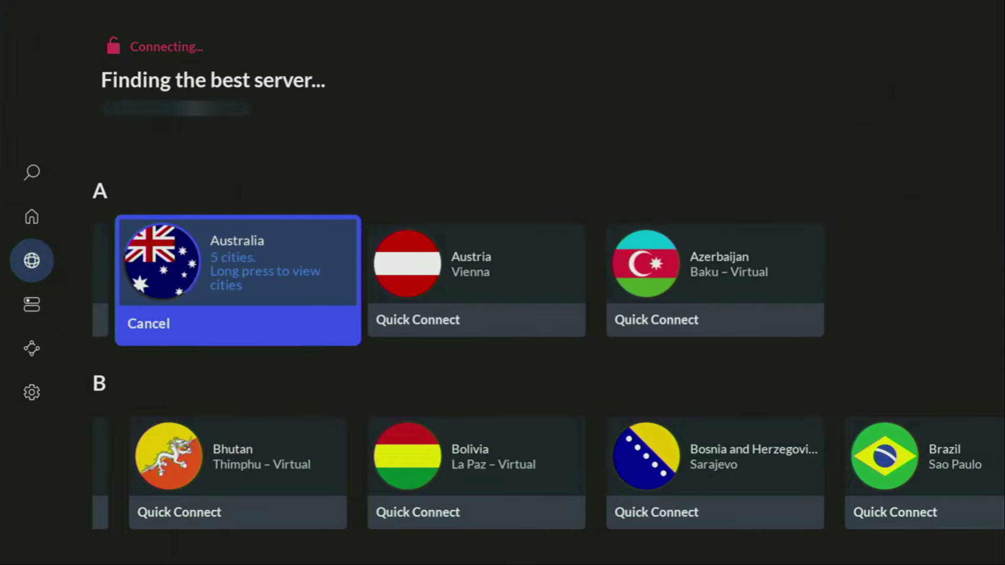
Step: Browse the Countries list from Popular countries down to the J-K row
key("Up")
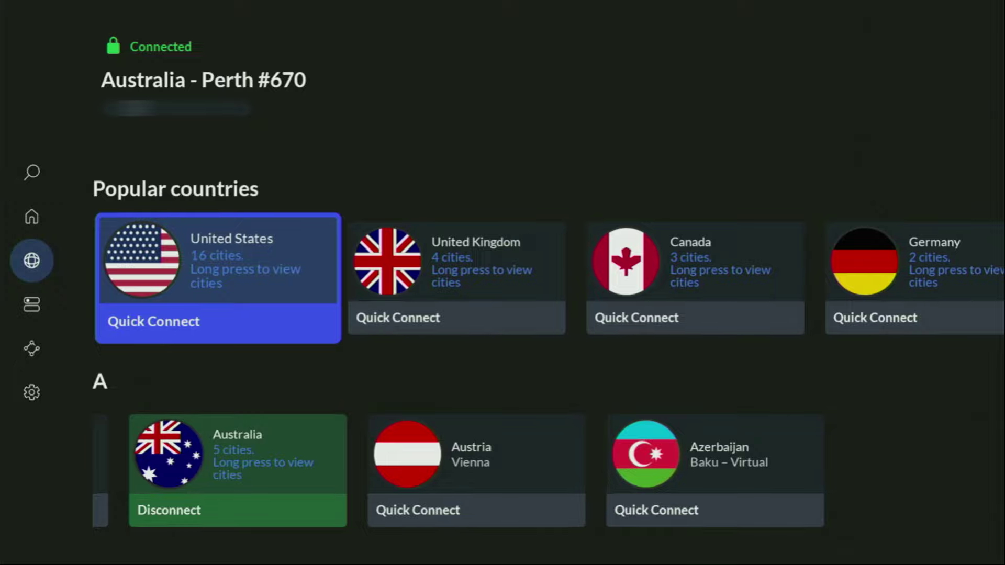
key("Right")
key("Right")
key("Right")
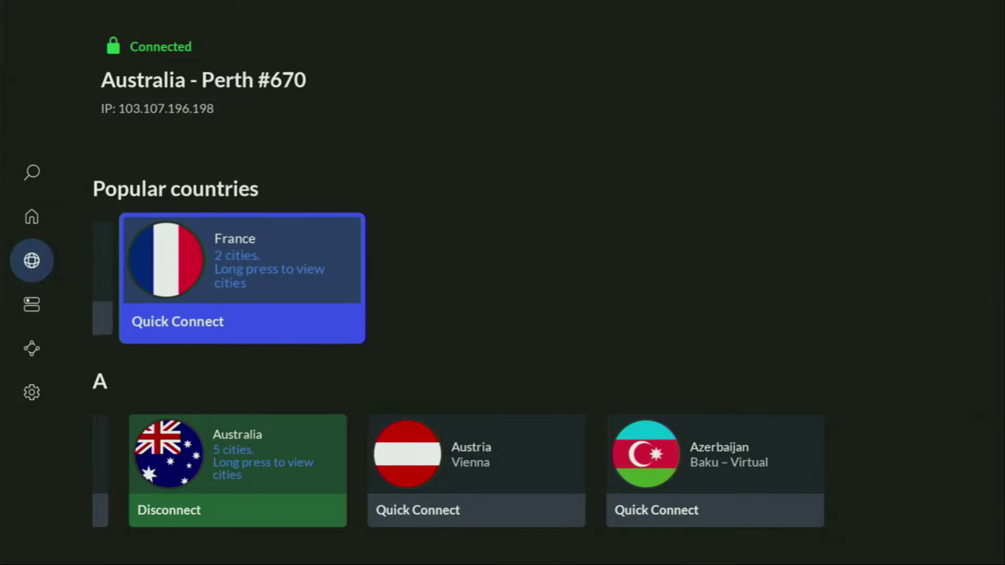
key("Down")
key("Down")
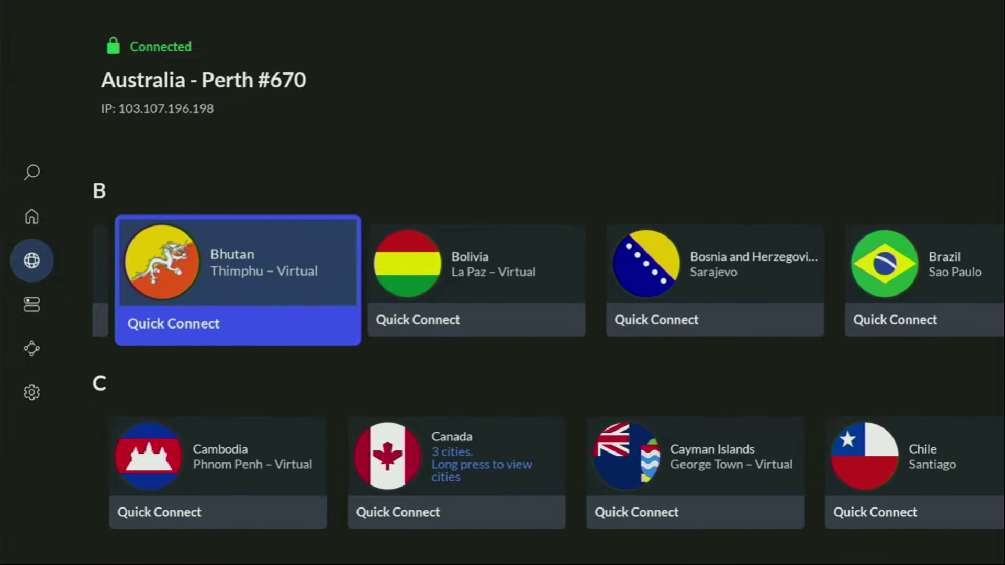
key("Down")
key("Down")
key("Down")
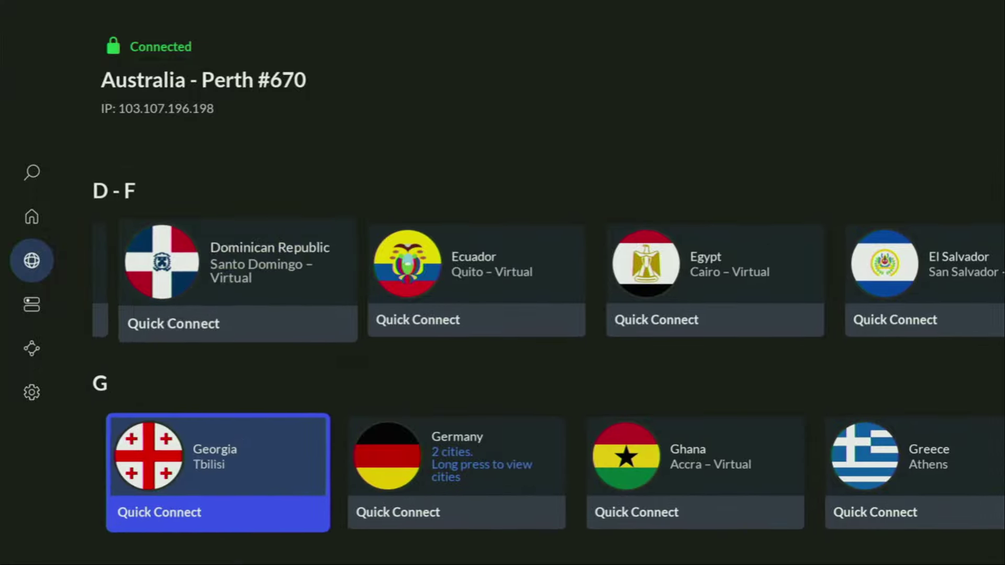
key("Down")
key("Left")
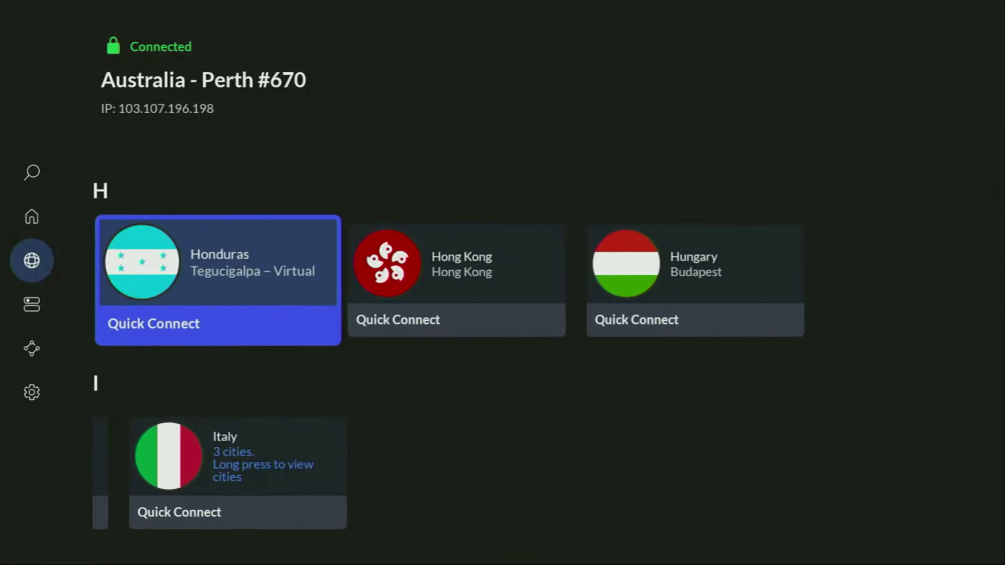
key("Left")
key("Right")
key("Down")
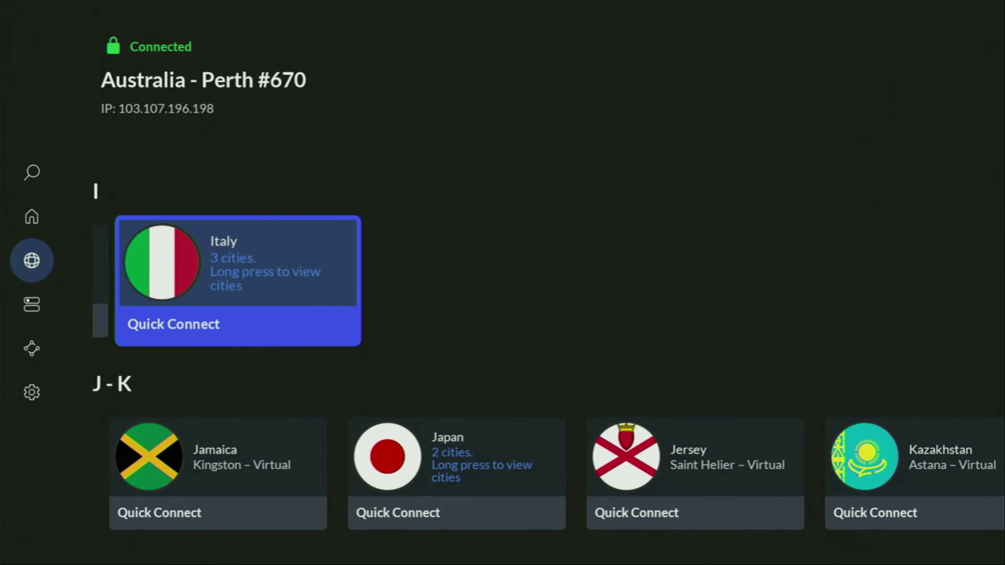
key("Down")
key("Down")
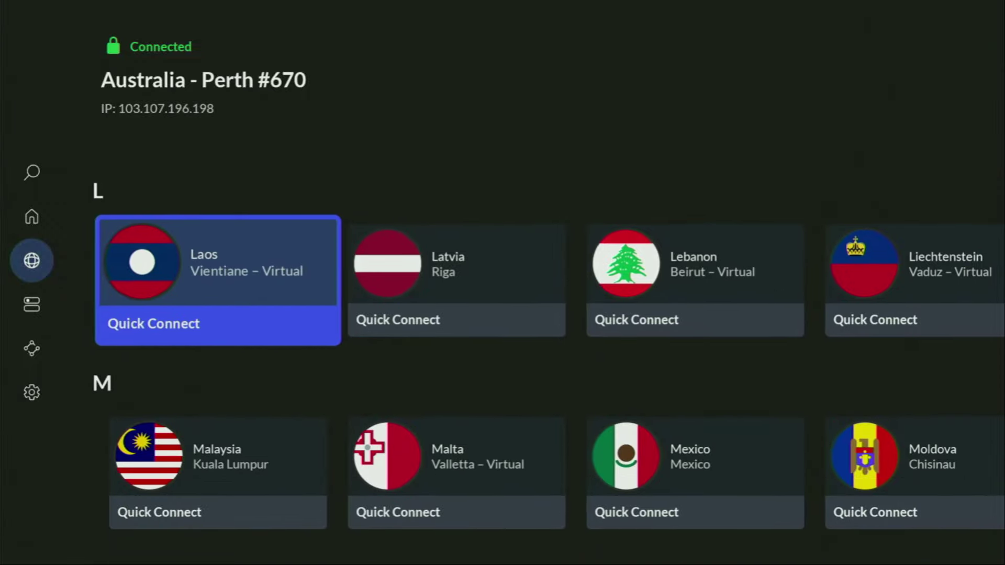
key("Down")
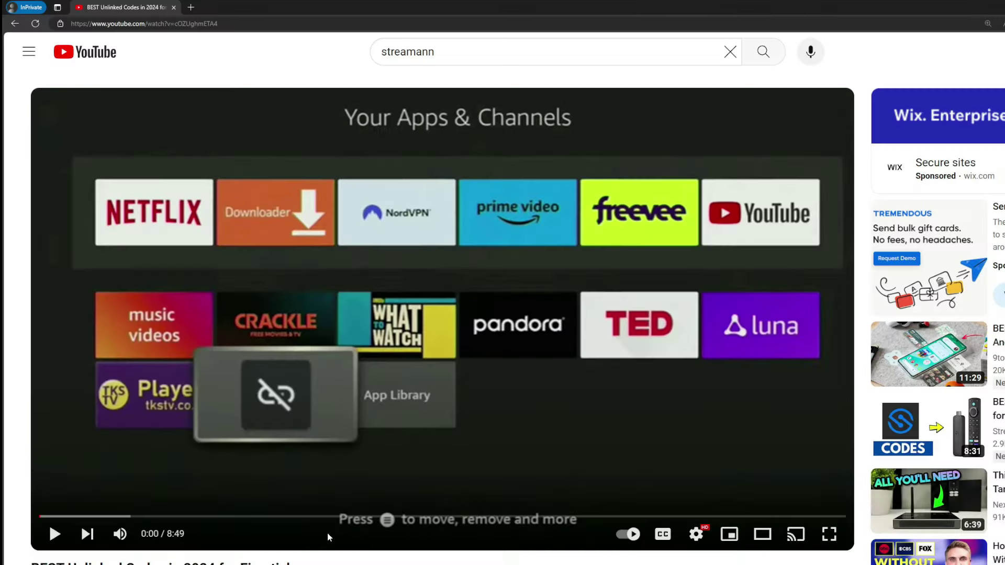
Step: Expand the YouTube video's description and highlight the NordVPN 3 months extra offer headline
scroll(361, 457, "down", 6)
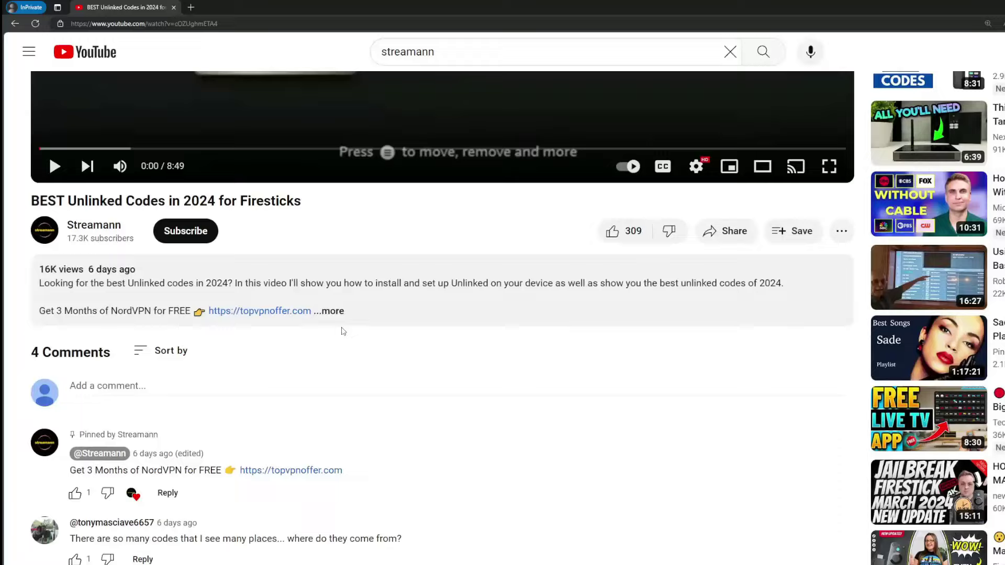
left_click(343, 332)
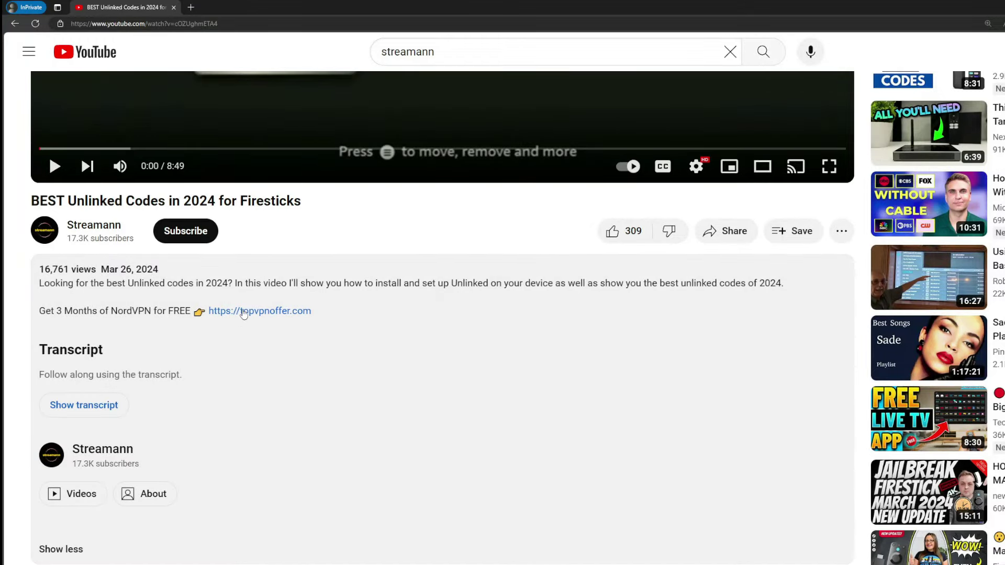
scroll(243, 313, "down", 5)
left_click_drag(342, 432, 241, 433)
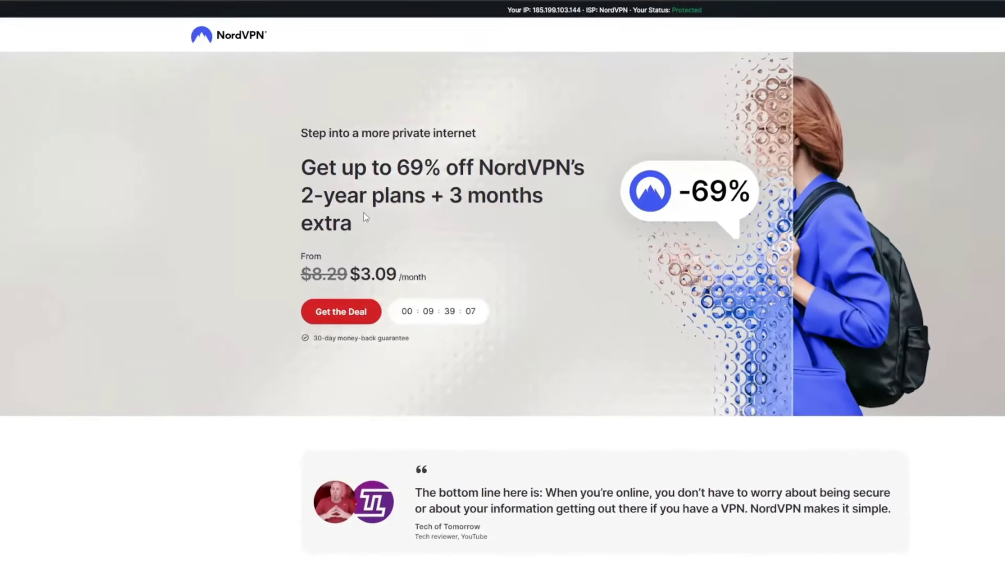
left_click_drag(447, 198, 531, 217)
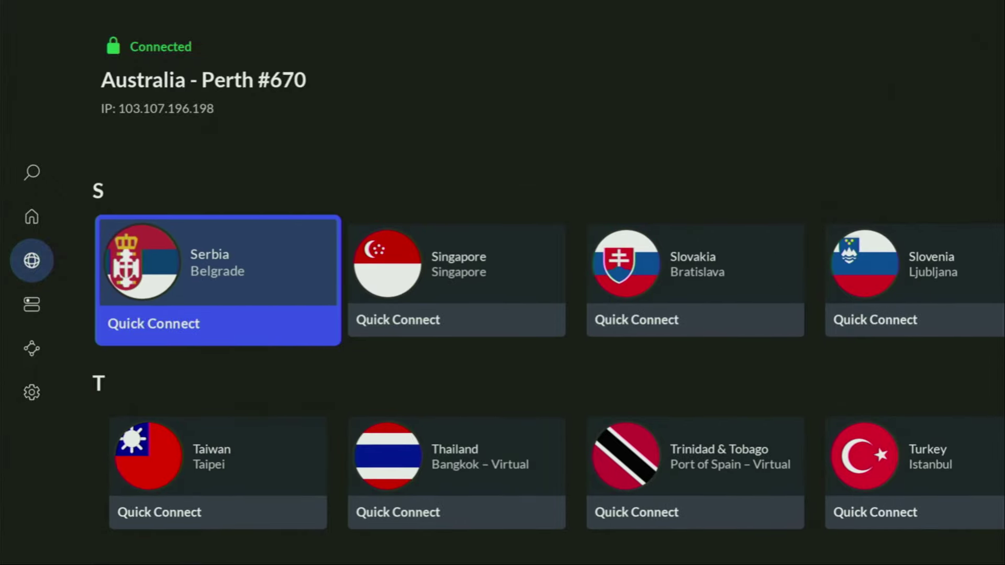
Step: Browse the NordVPN Countries list back up through the S, R and P rows
key("Up")
key("Left")
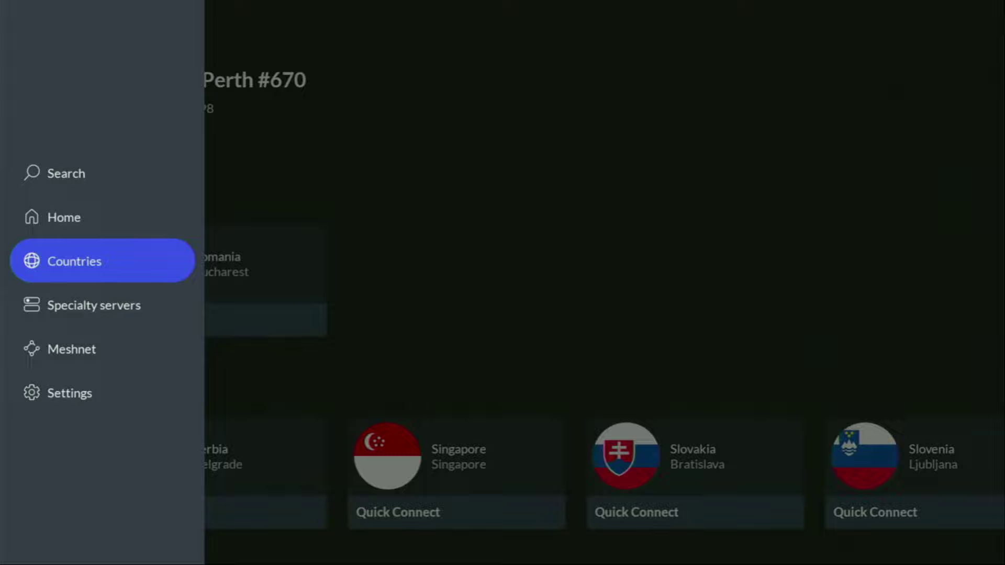
key("Right")
key("Up")
key("Left")
key("Left")
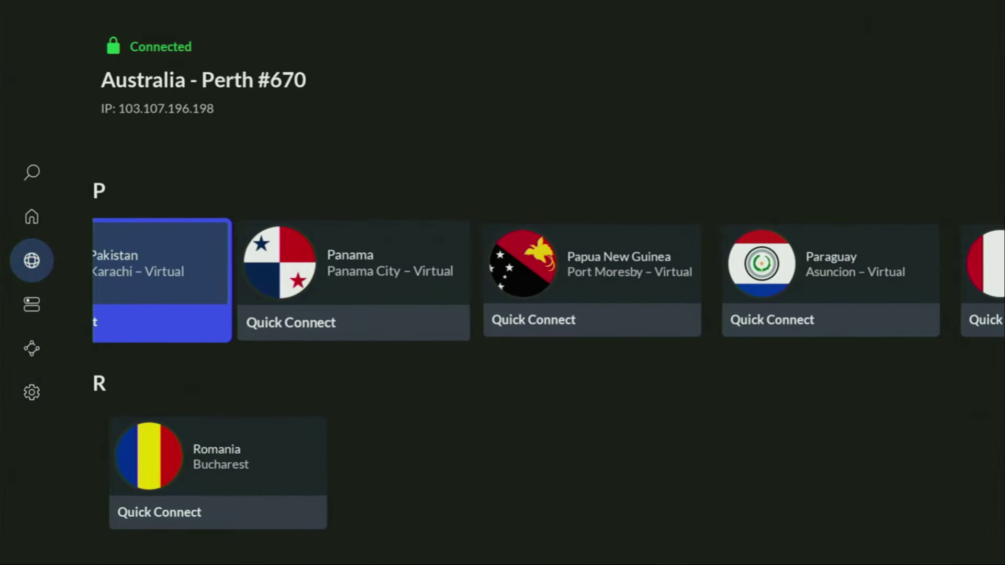
key("Up")
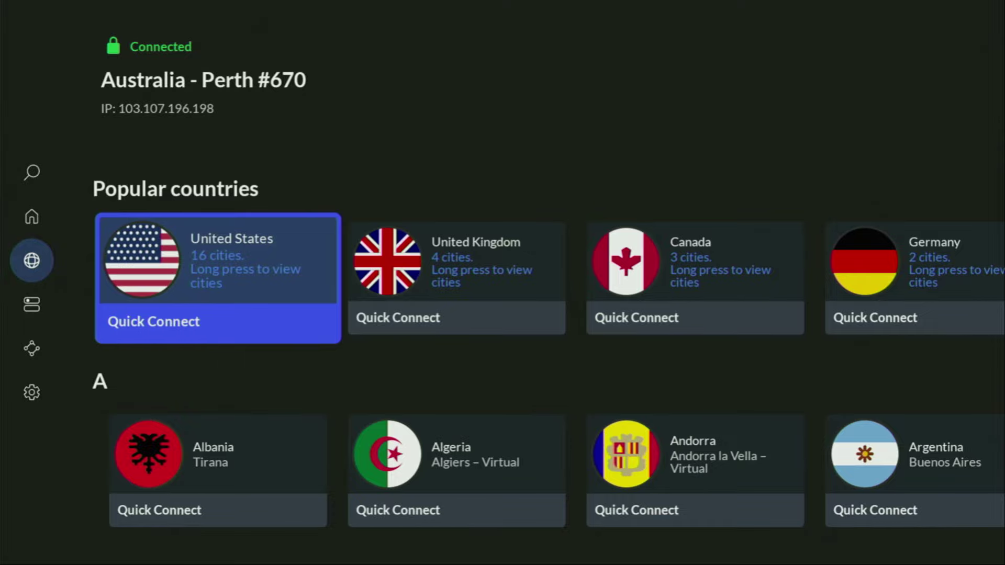
Step: From the home screen, open Your Apps & Channels and move to Downloader
key("Home")
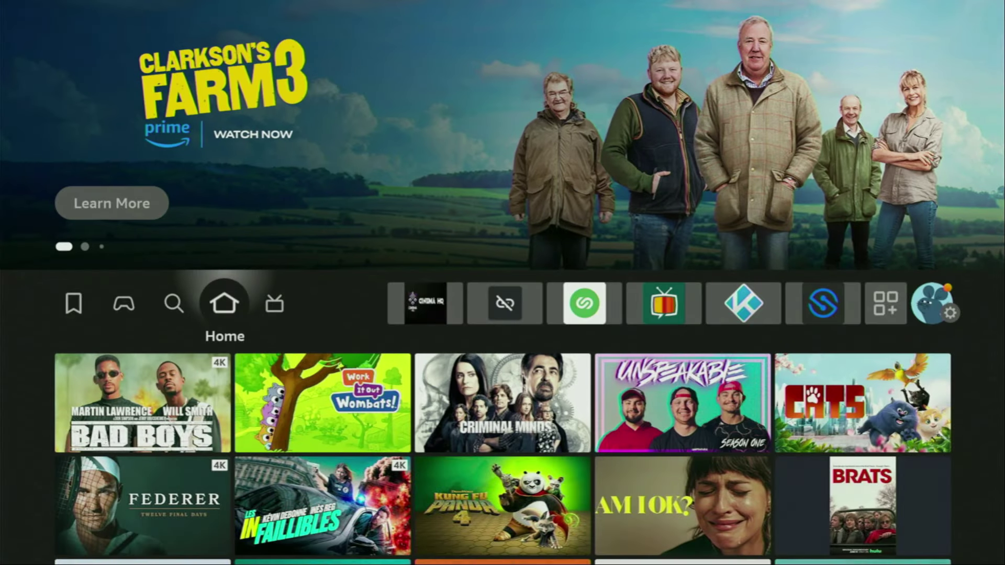
key("Right")
key("Right")
key("Right")
key("Right")
key("Right")
key("Right")
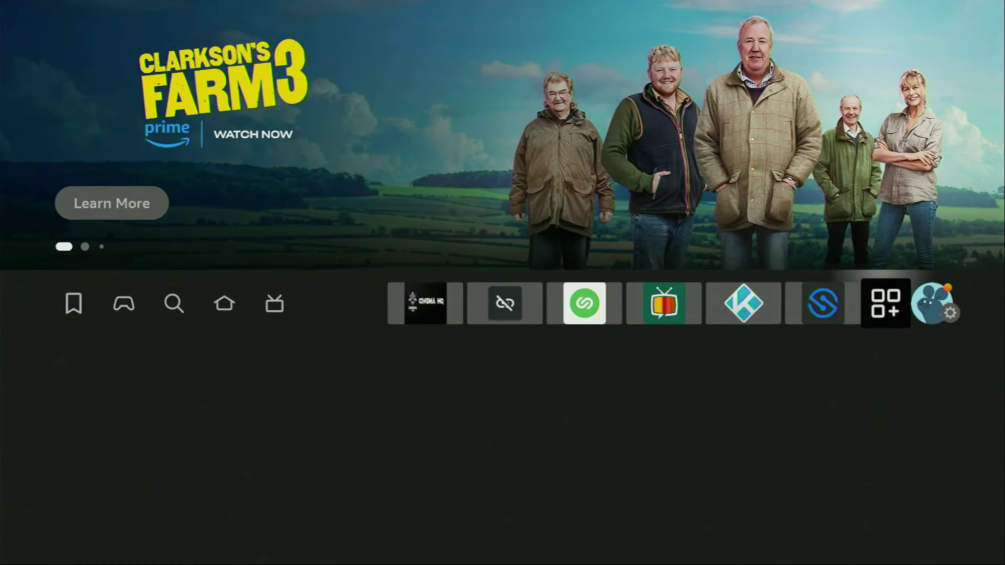
key("Return")
key("Down")
key("Right")
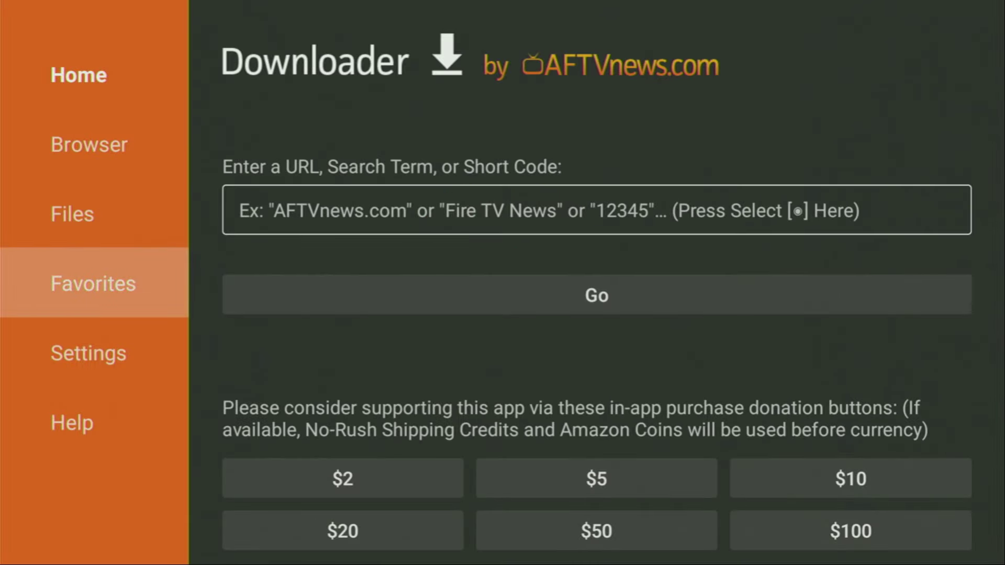
Step: In Downloader, return to the Home section and open the URL or short code field
key("Up")
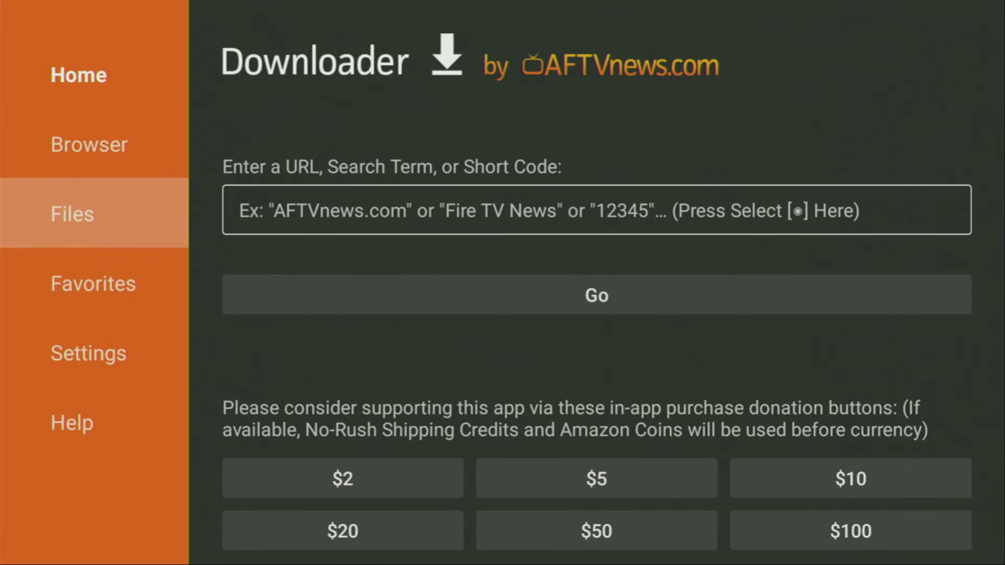
key("Up")
key("Up")
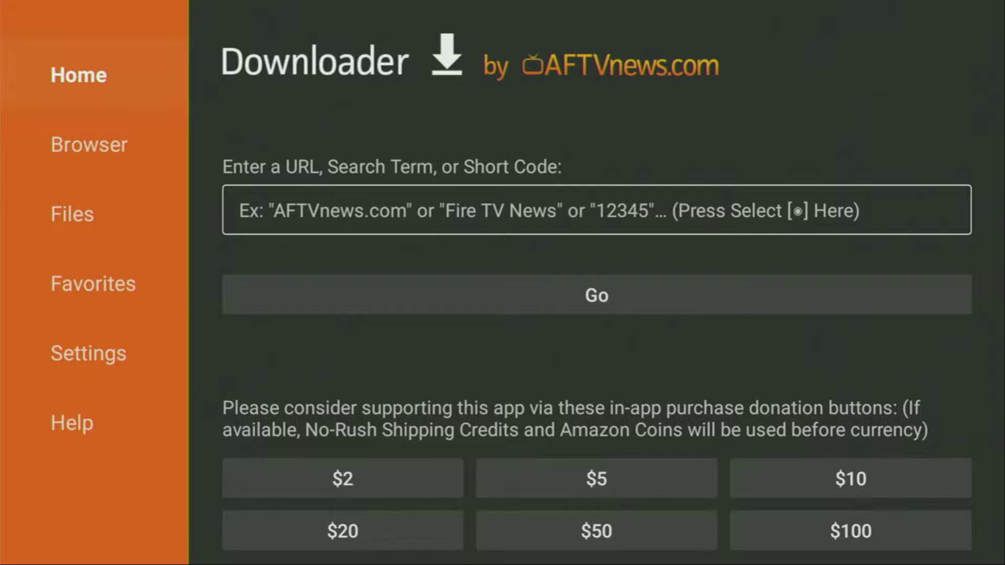
key("Down")
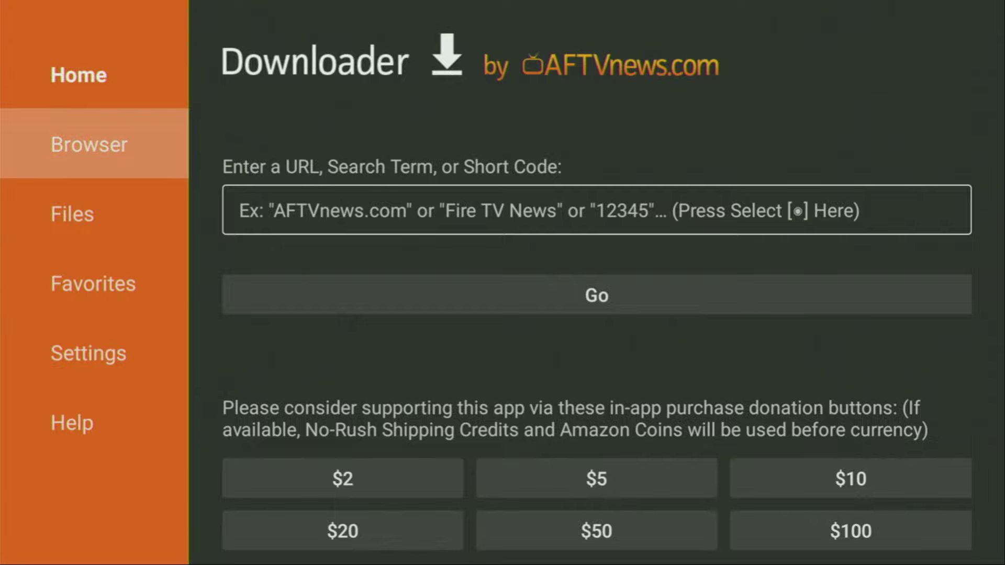
key("Up")
key("Right")
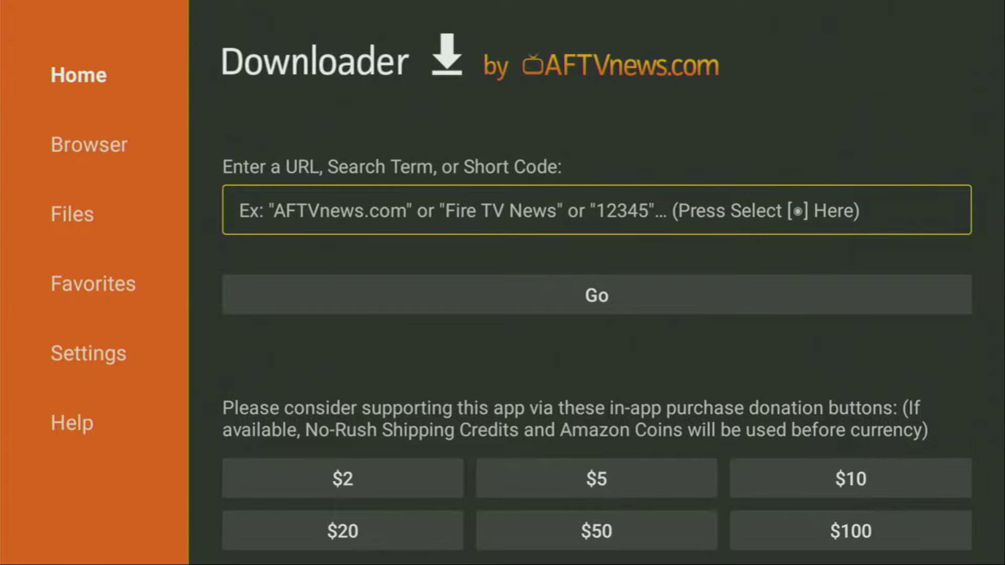
key("Return")
Step: Enter the short code 28907 on the on-screen keyboard
key("Up")
key("Right")
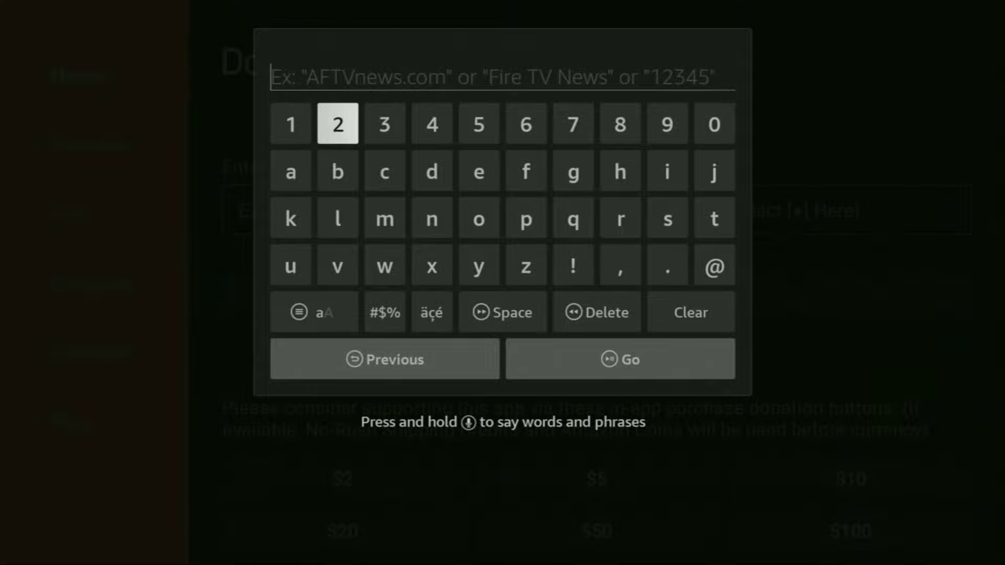
key("Return")
key("Left")
key("Left")
key("Left")
key("Left")
key("Return")
key("Right")
key("Return")
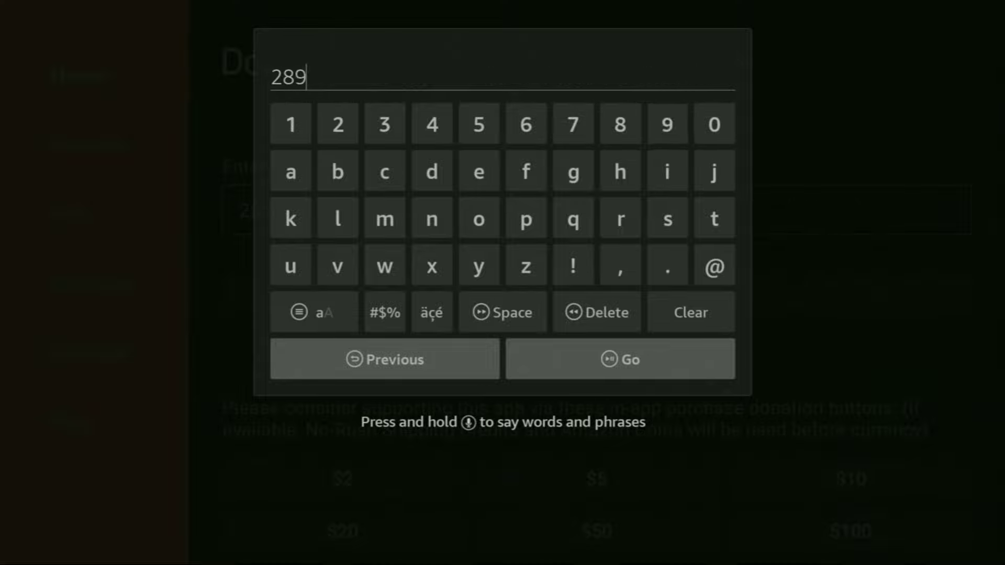
key("Right")
key("Return")
key("Left")
key("Left")
key("Left")
key("Return")
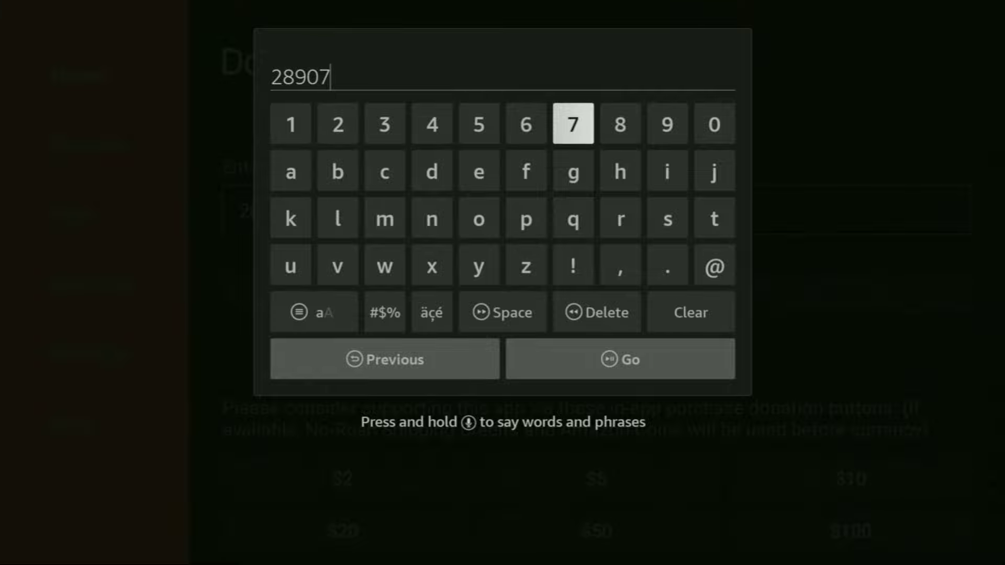
Step: Press Go to submit 28907 and load the firetvsticks.com Downloads page
key("Down")
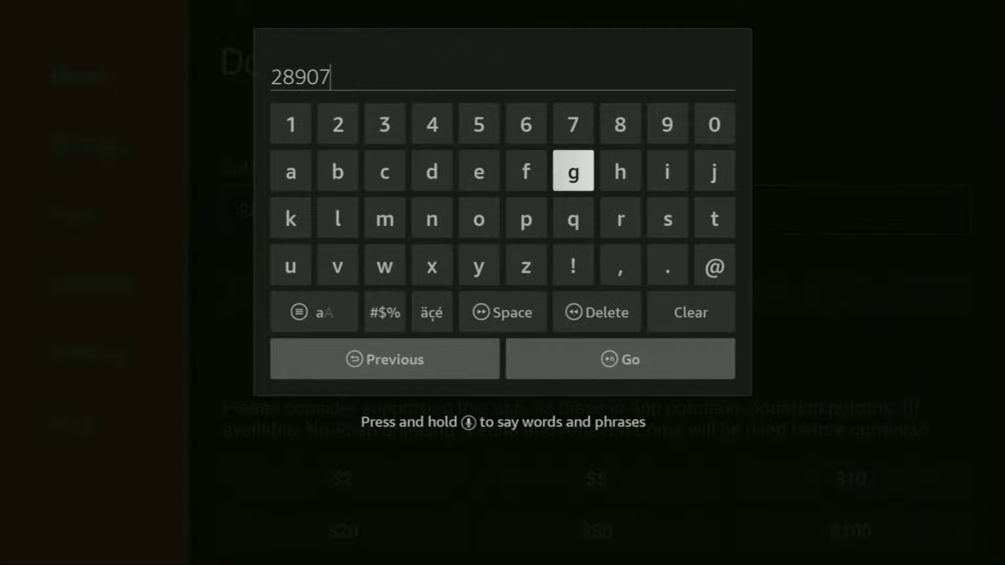
key("Down")
key("Down")
key("Down")
key("Down")
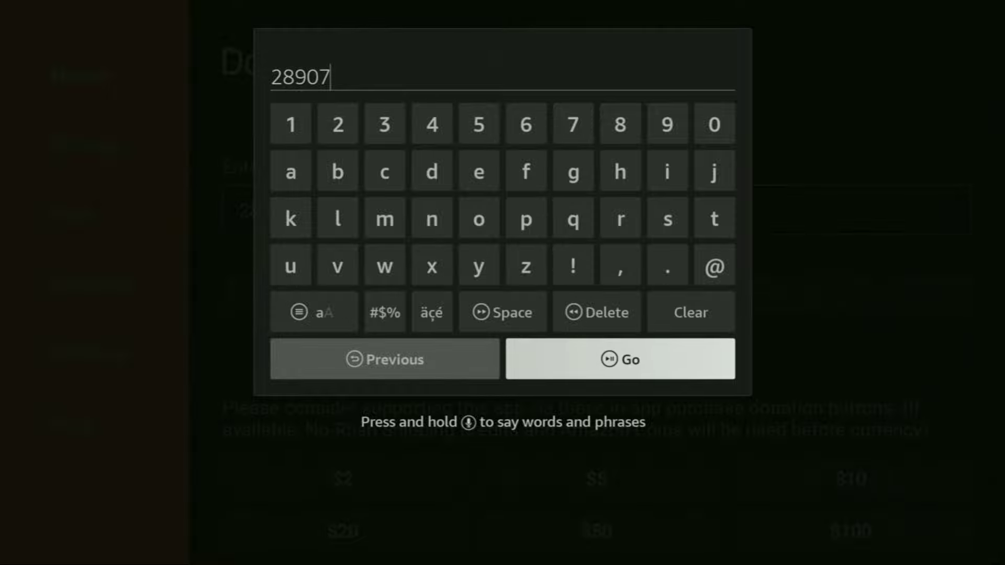
key("Return")
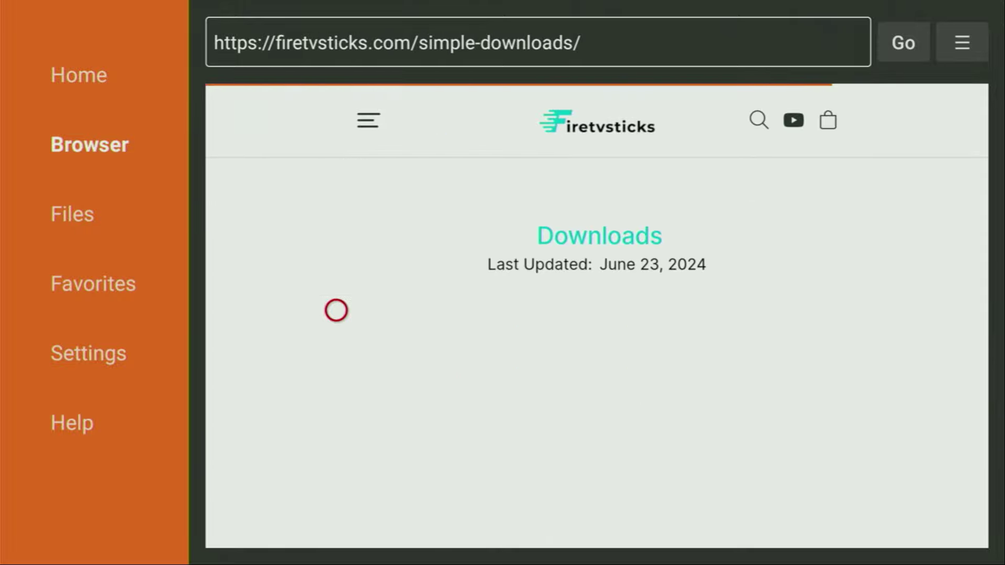
Step: Open the Live TV download category and select the Rapid Streamz entry
scroll(336, 527, "down", 2)
scroll(336, 527, "down", 5)
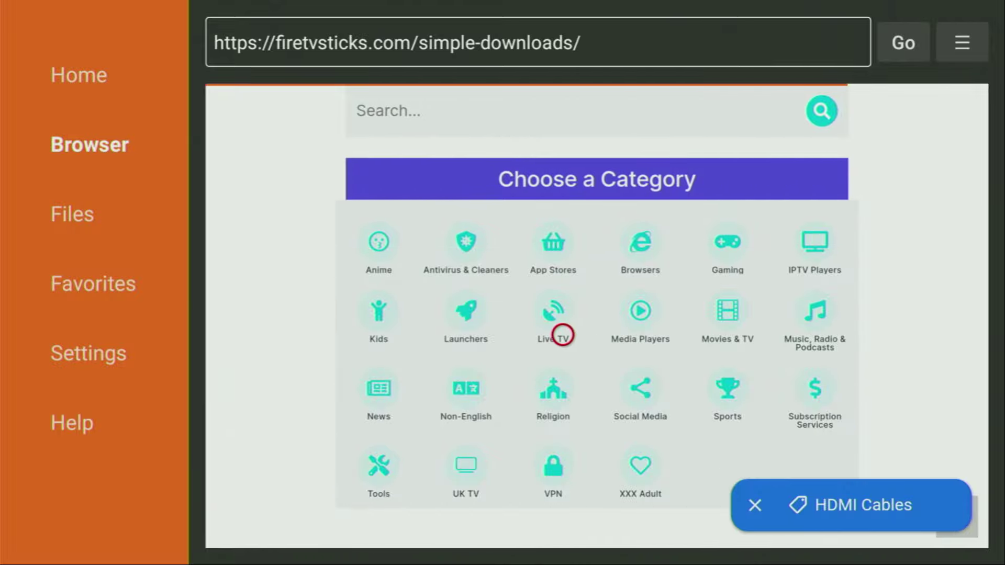
left_click(563, 299)
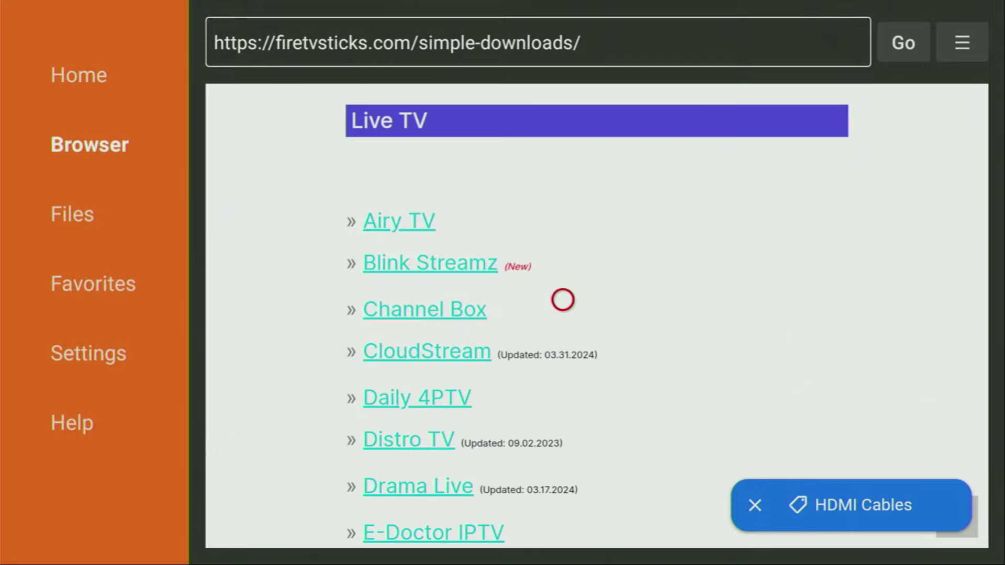
scroll(562, 527, "down", 5)
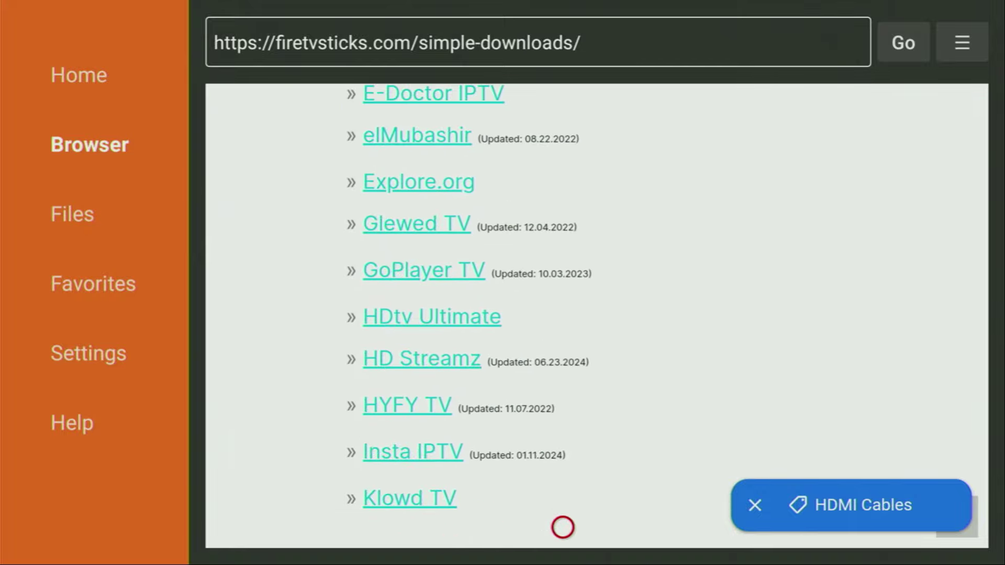
scroll(562, 527, "down", 6)
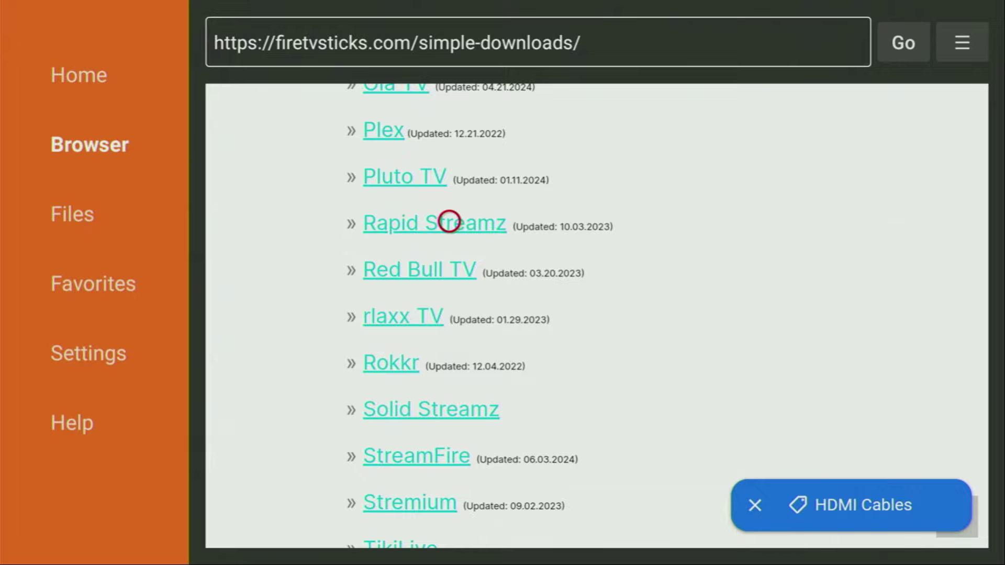
left_click(449, 222)
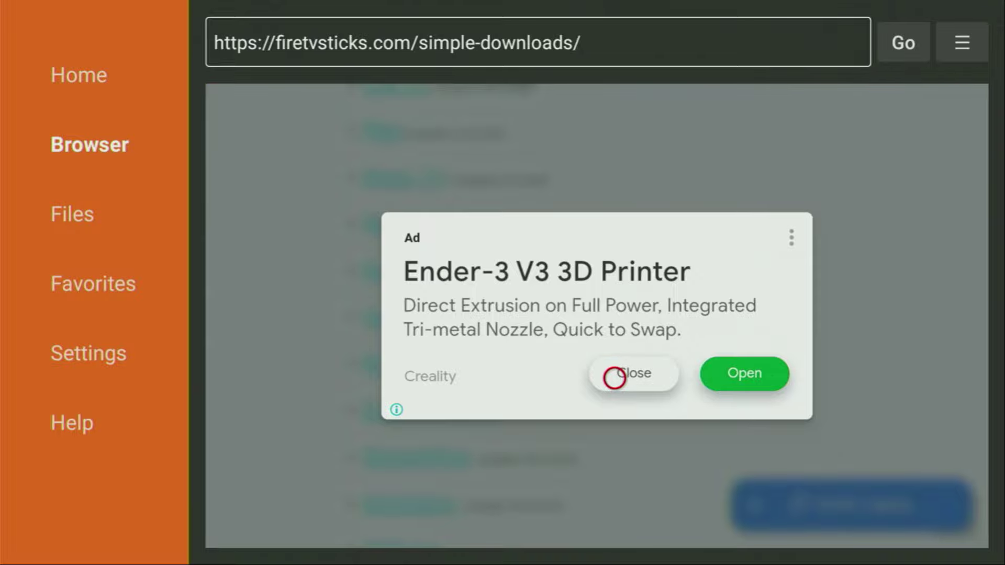
Step: Close the Ender-3 V3 printer ad to reveal the download-rapid-streamz-8 page
left_click(614, 378)
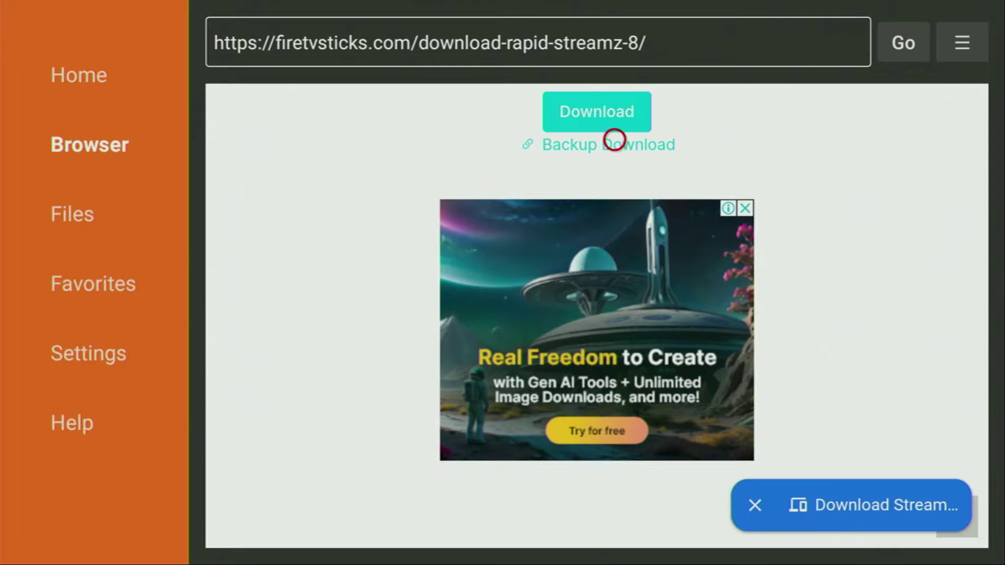
scroll(482, 105, "up", 1)
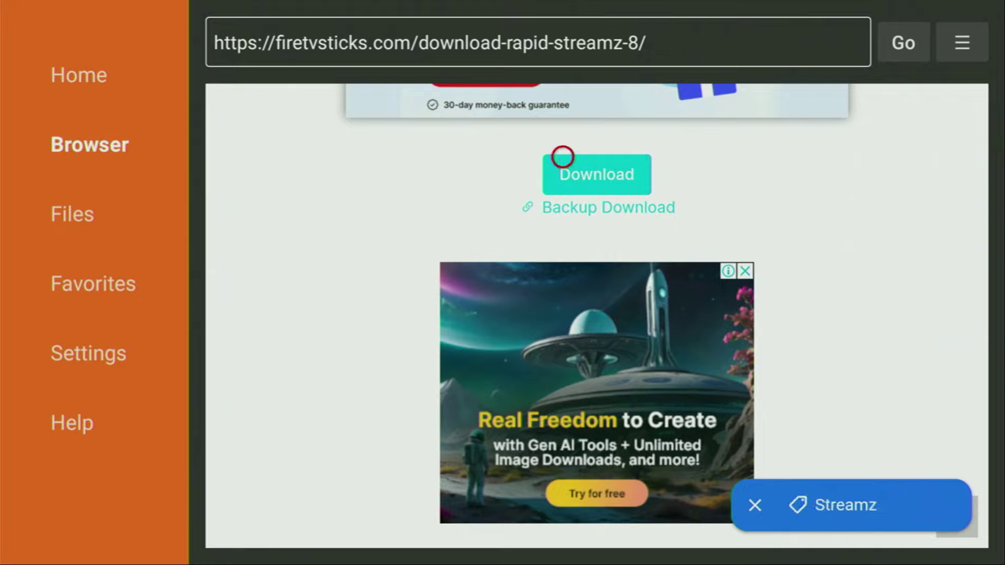
Step: Download Rapid-Streamz-v2.9.7[Ad-Free].apk, then delete and confirm removal of the installer file
left_click(563, 156)
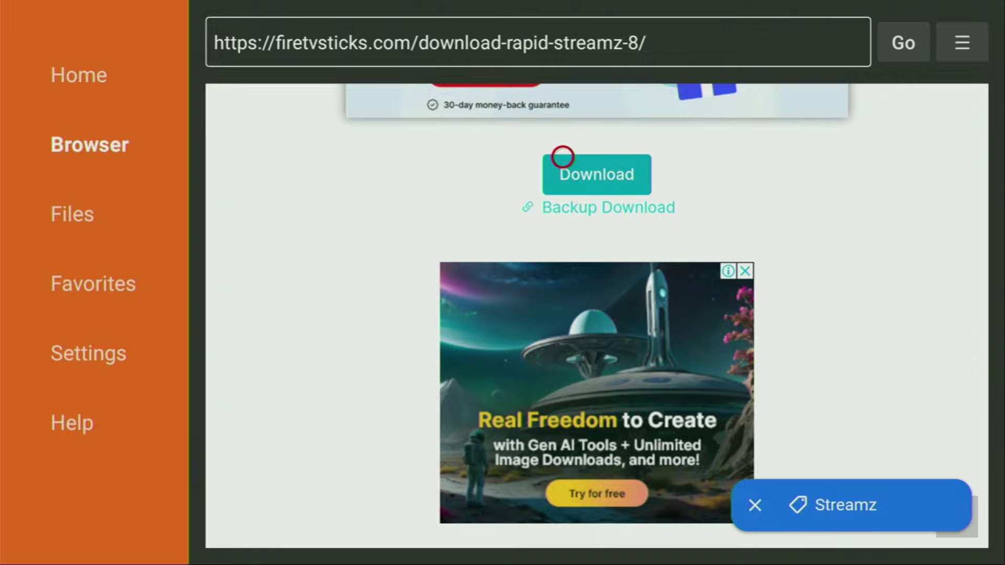
left_click(562, 157)
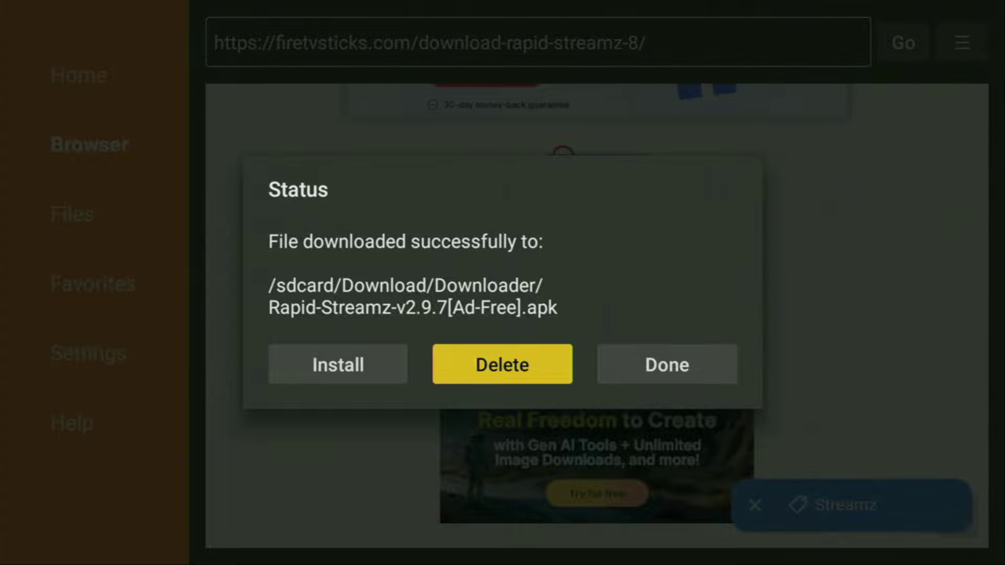
key("Return")
key("Left")
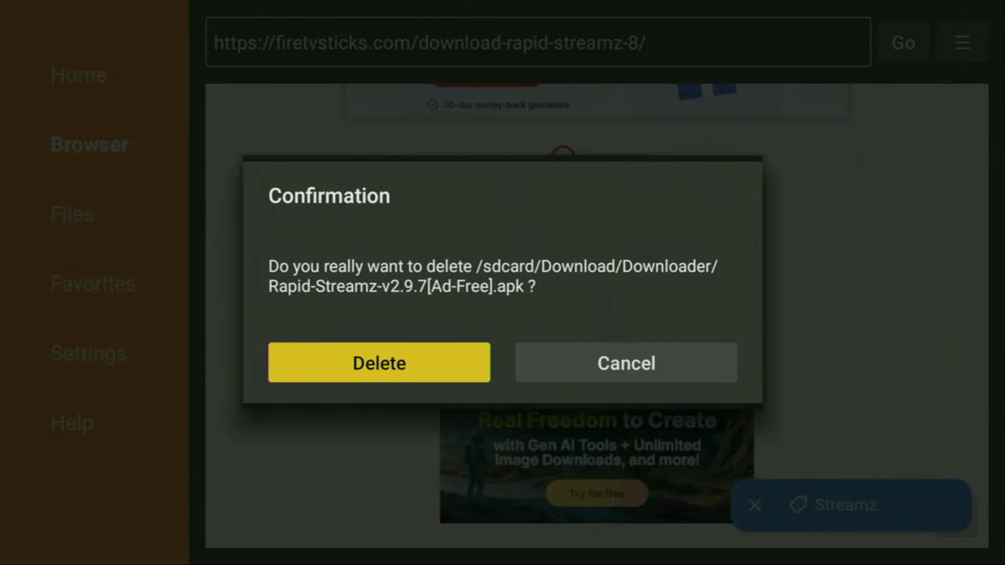
key("Return")
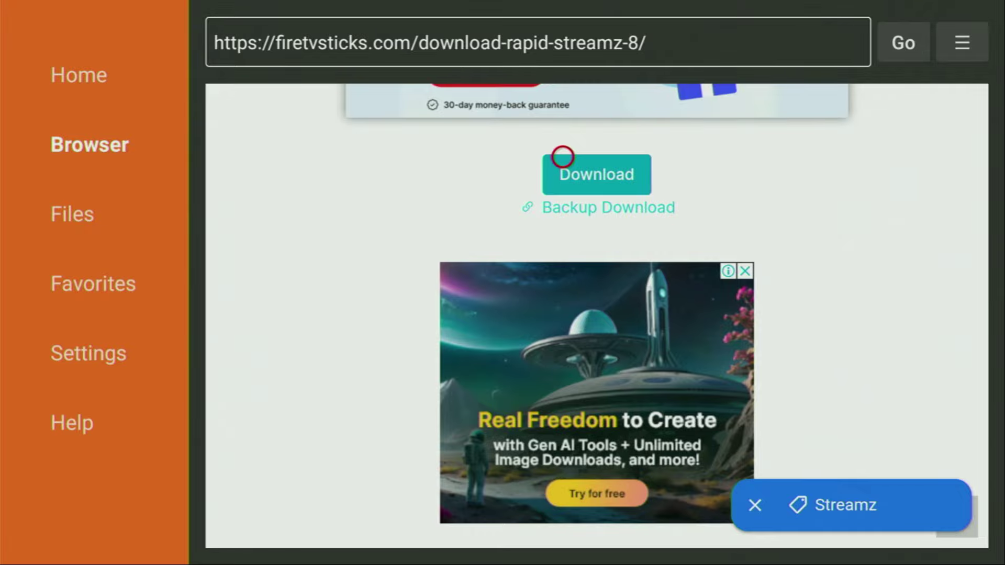
Step: From Home, select the green Rapid Streamz tile and apply Move to front
key("Home")
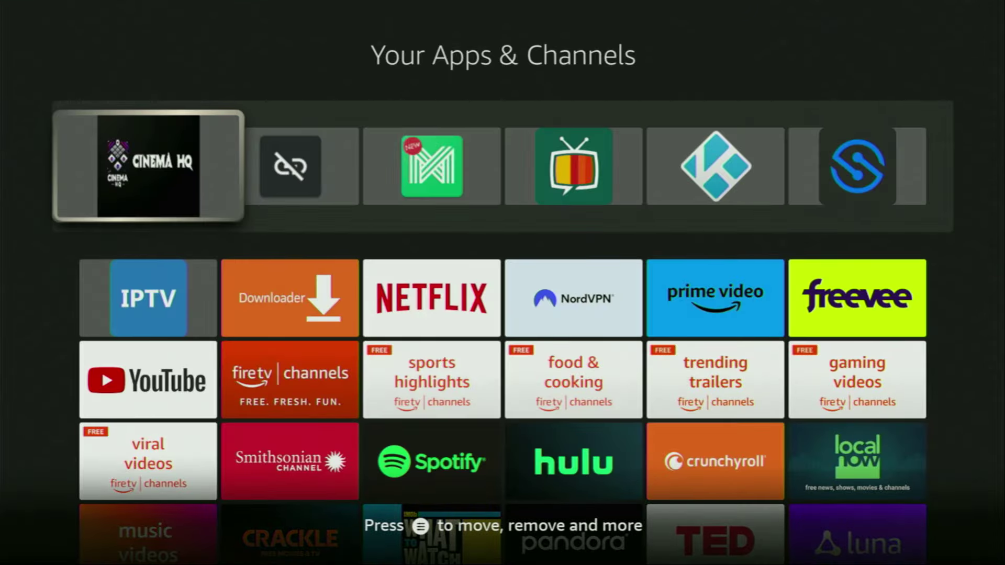
key("Down")
key("Down")
key("Down")
key("Down")
key("Down")
key("Right")
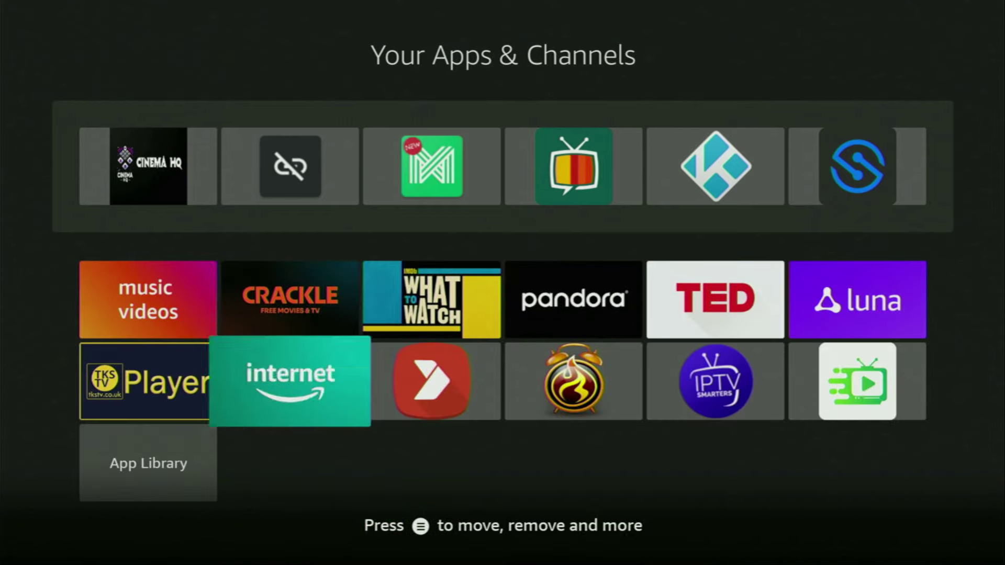
key("Right")
key("Right")
key("Right")
key("Right")
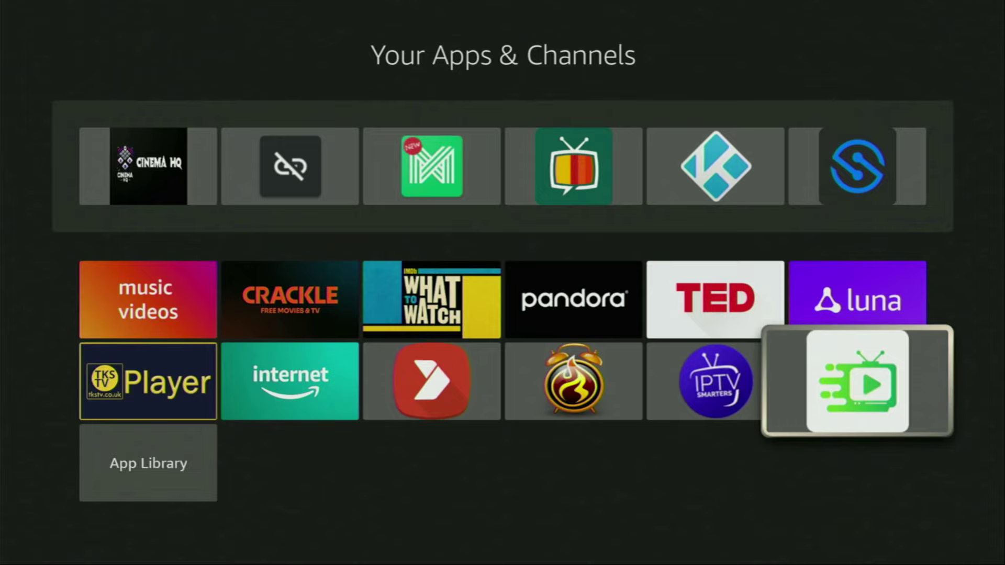
key("Menu")
key("Down")
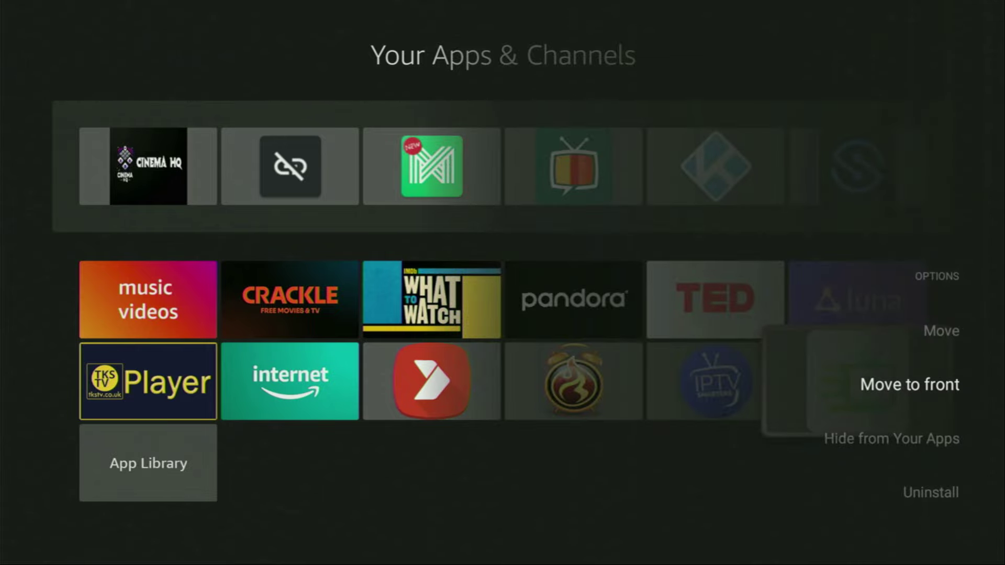
key("Return")
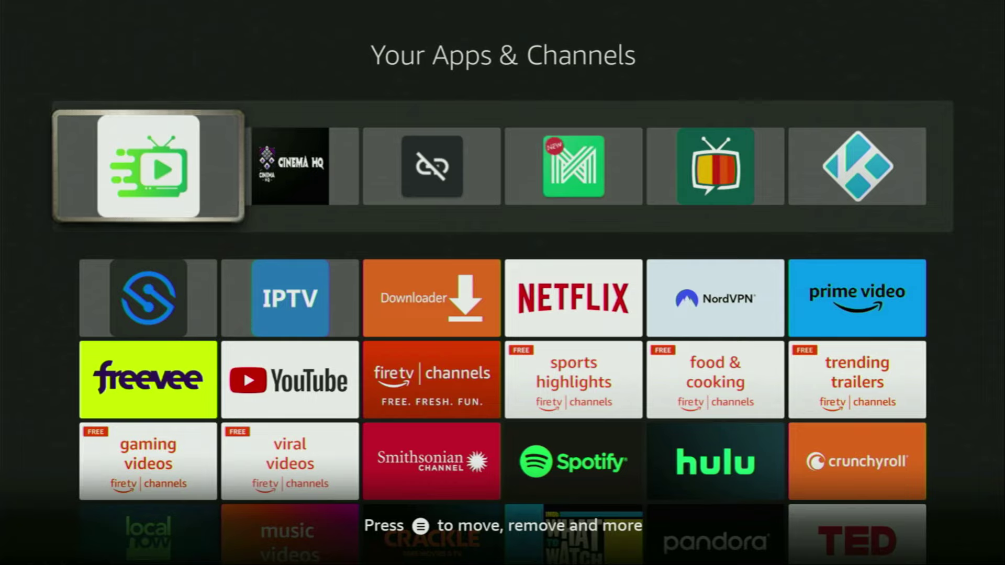
Step: Browse the apps row across to the IPTV and NordVPN apps
key("Down")
key("Right")
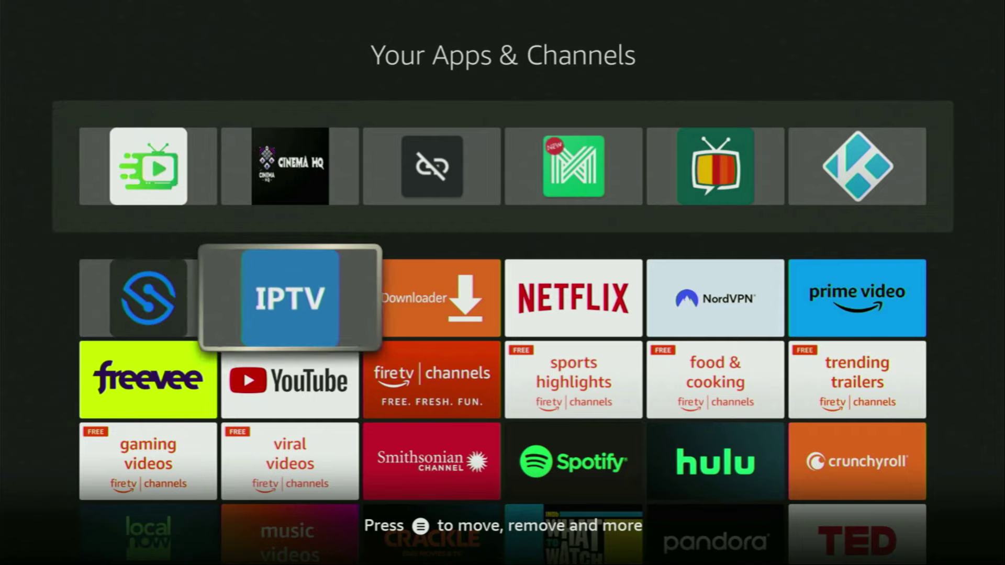
key("Right")
key("Right")
key("Right")
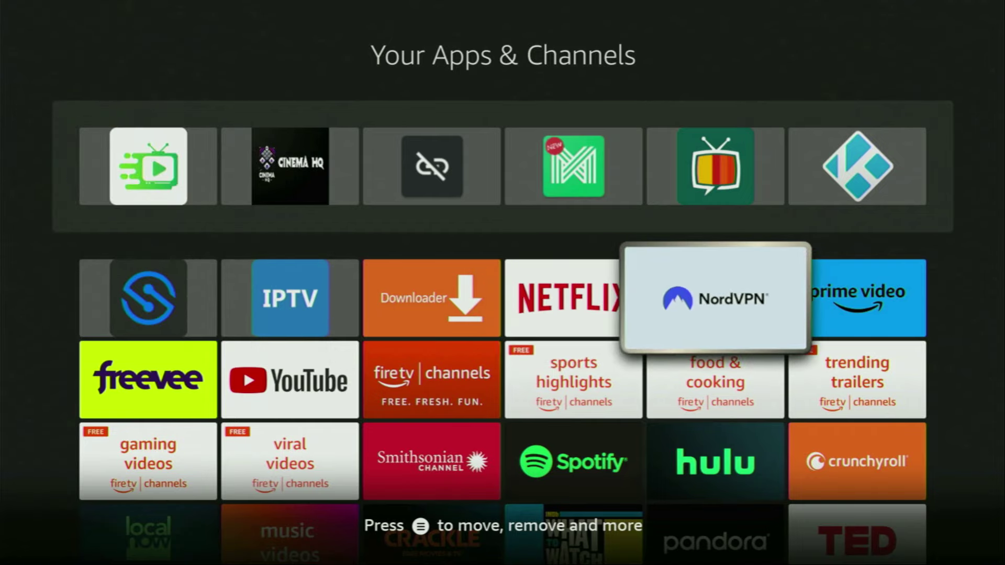